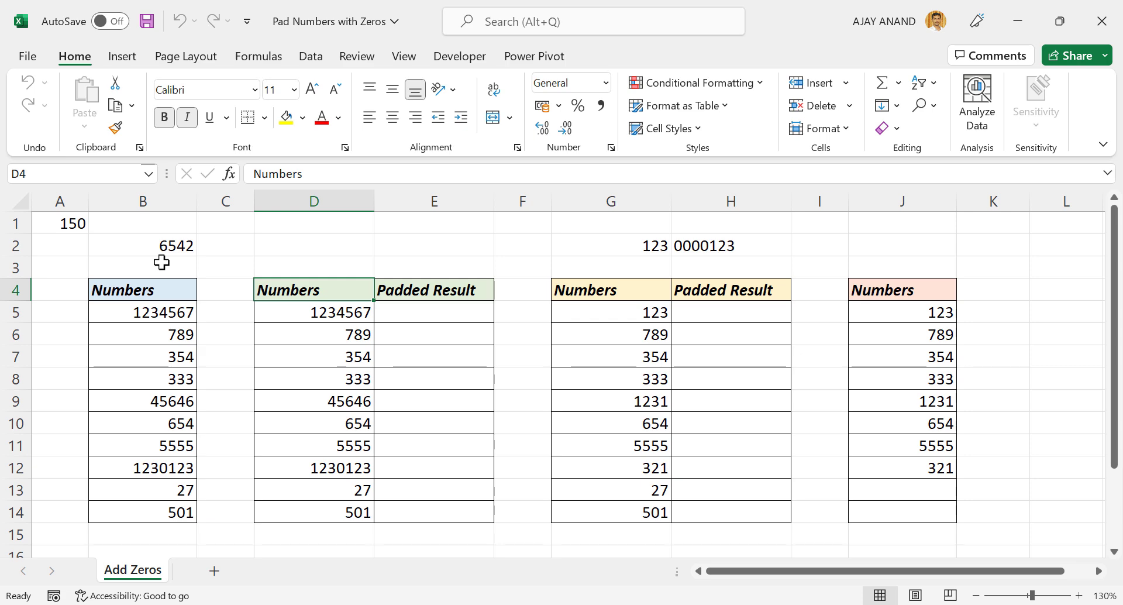
- Try to add two leading zeros to the plain number in cell B2 by entering 006542
left_click(143, 245)
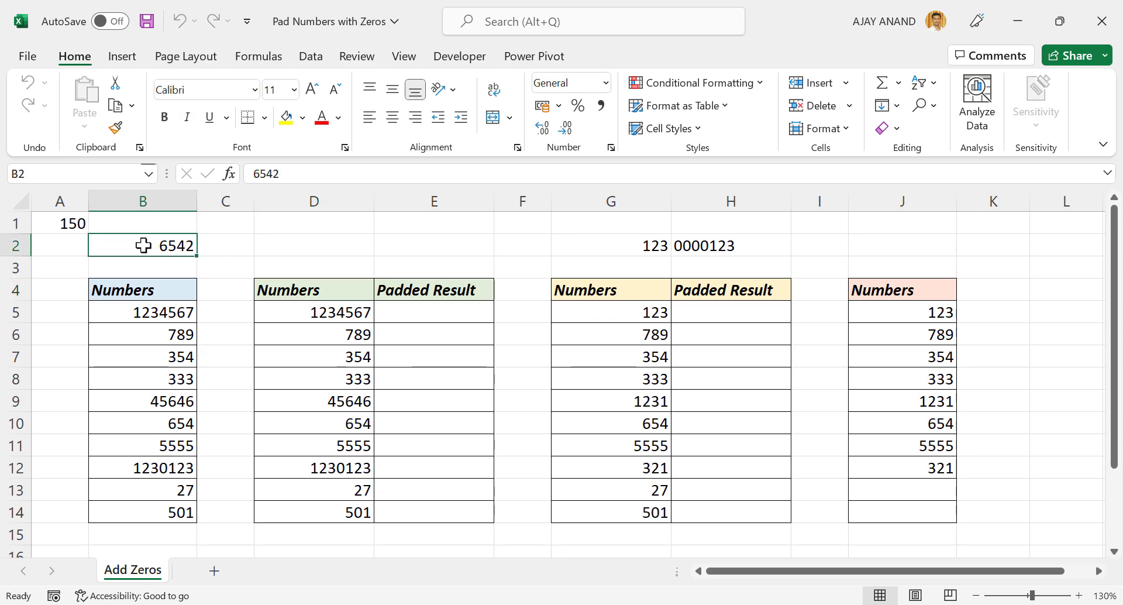
left_click(251, 173)
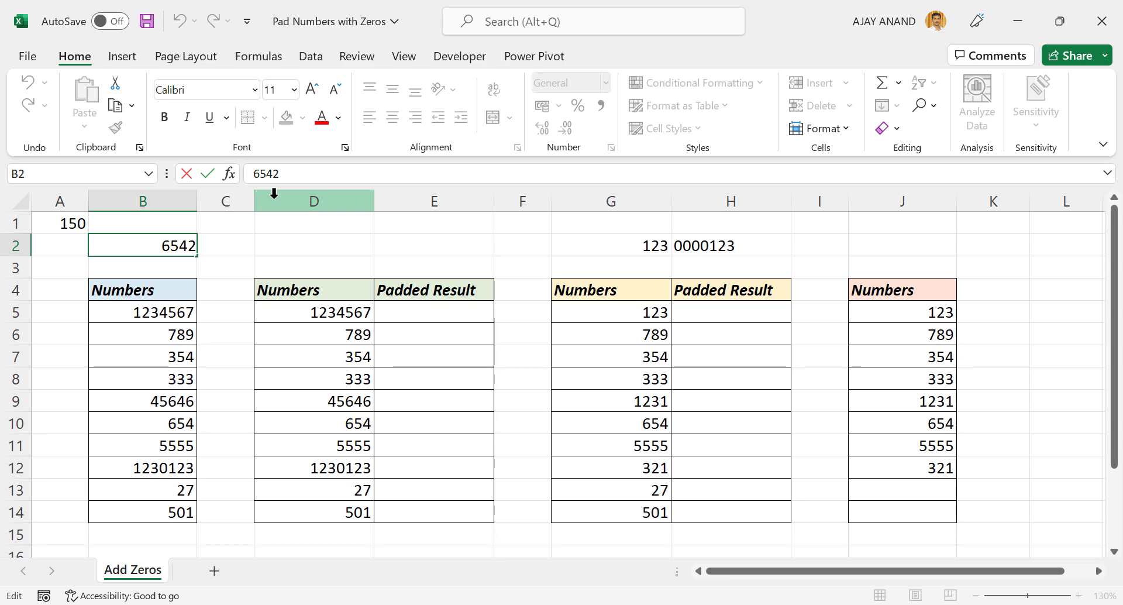
type("00")
key("Return")
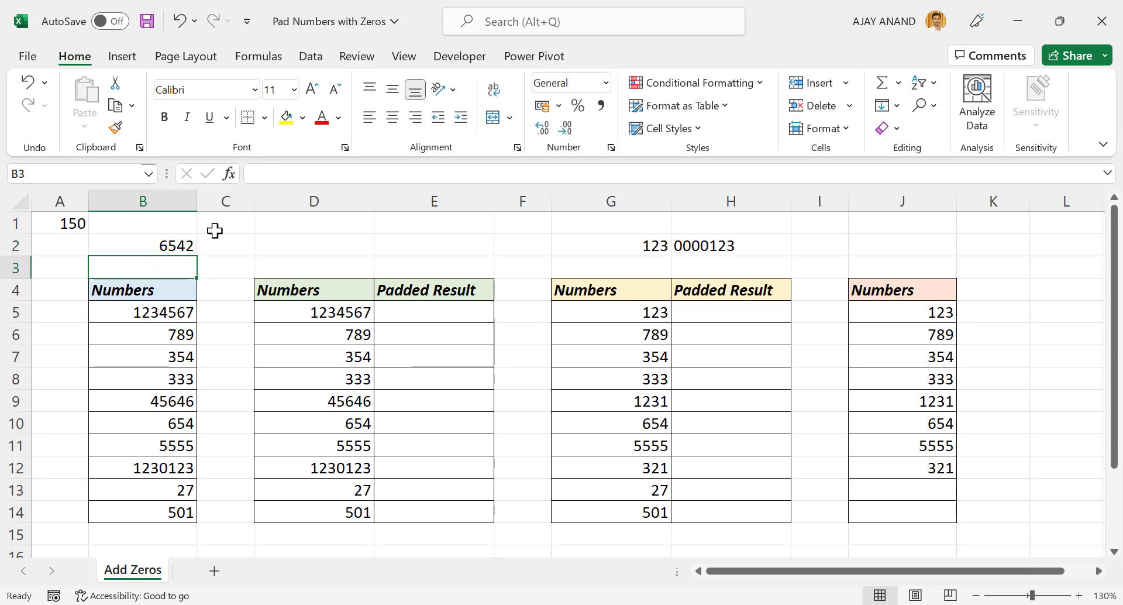
left_click(162, 241)
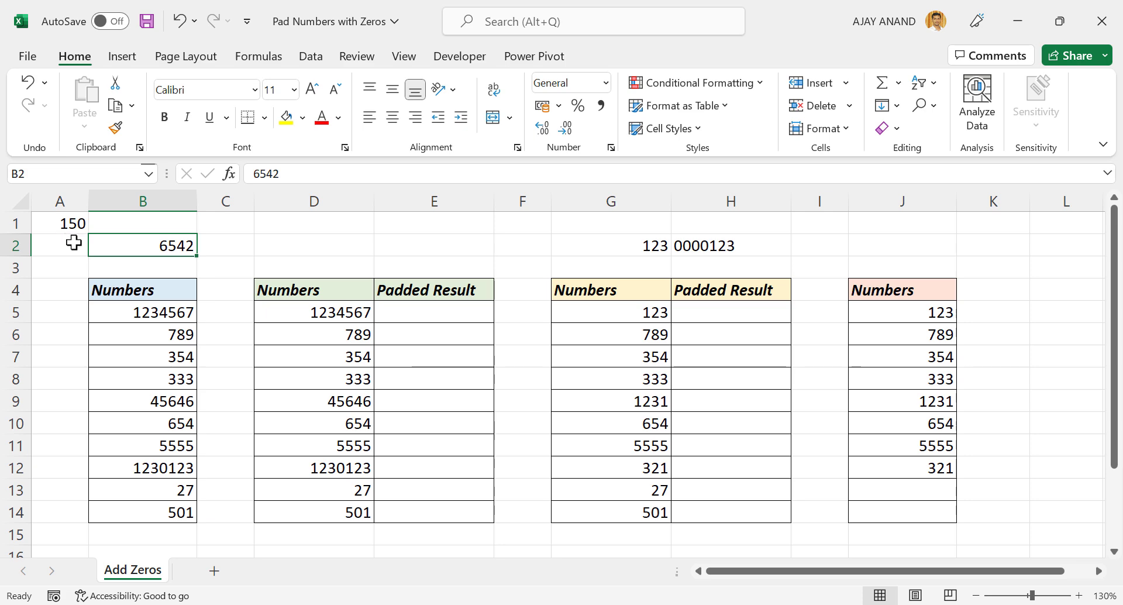
- Try to add one leading zero to the plain number in cell A1 by entering 0150
double_click(52, 223)
type("0")
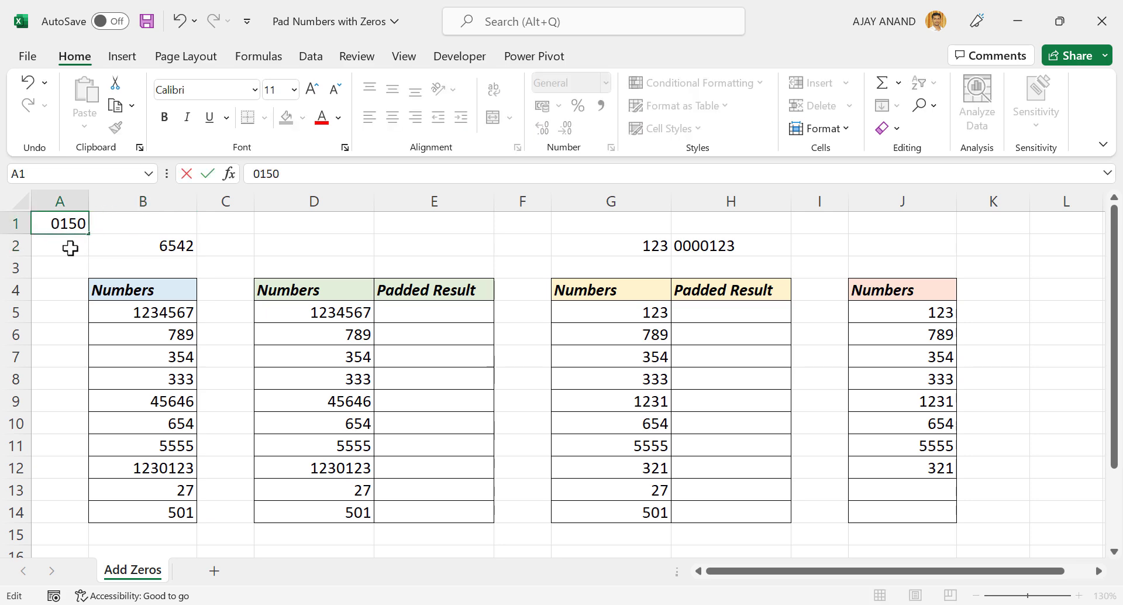
left_click(70, 248)
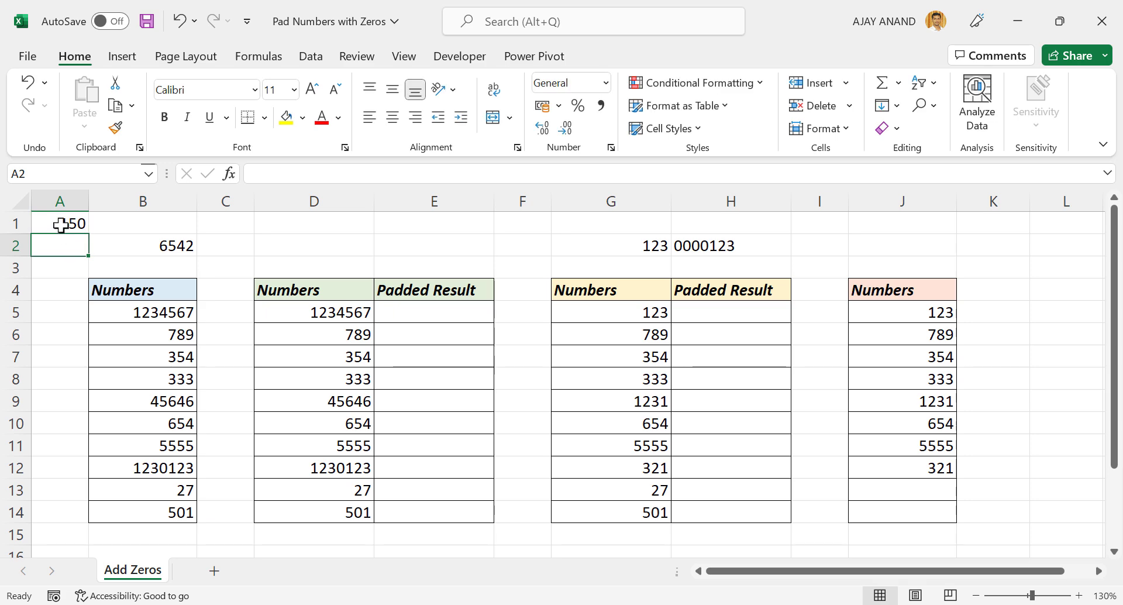
left_click(62, 224)
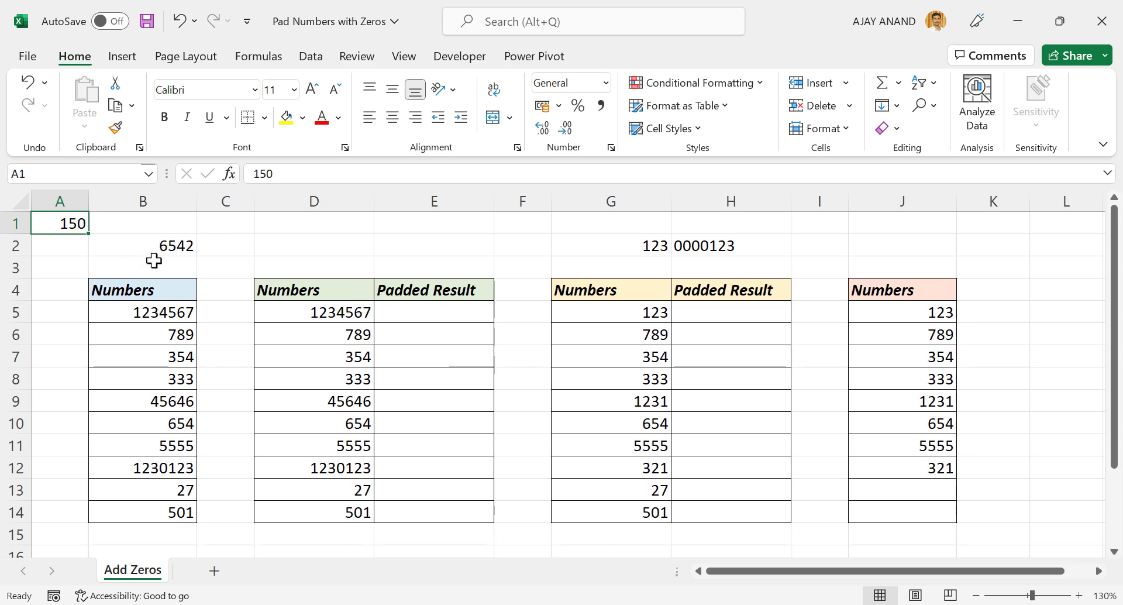
- Enter '006542 in cell B2, with a leading apostrophe so the zeros are stored as text
left_click(143, 245)
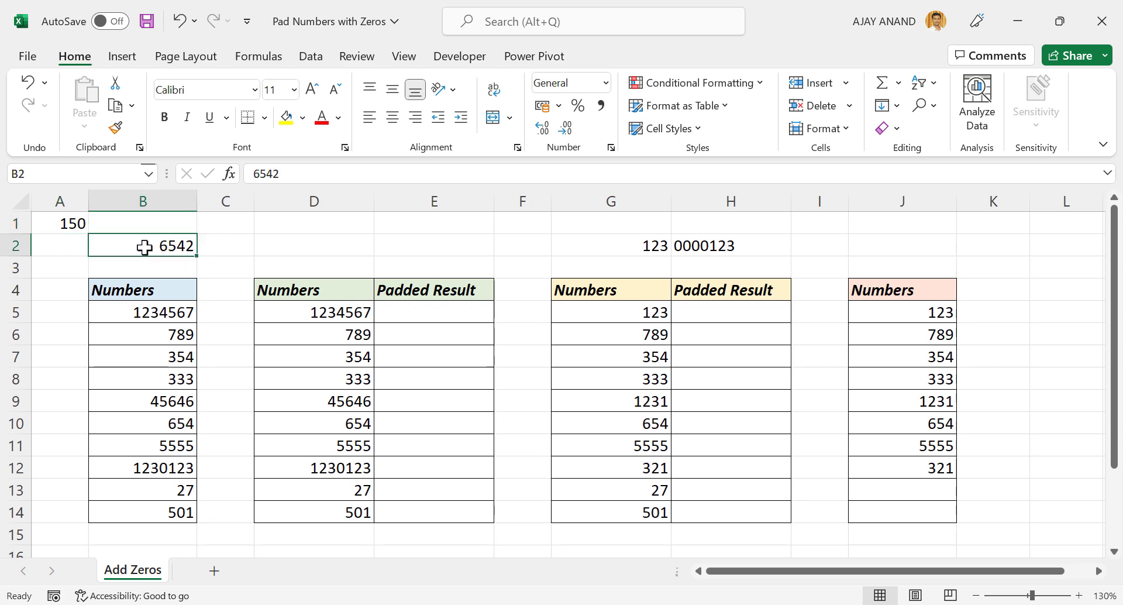
left_click(254, 174)
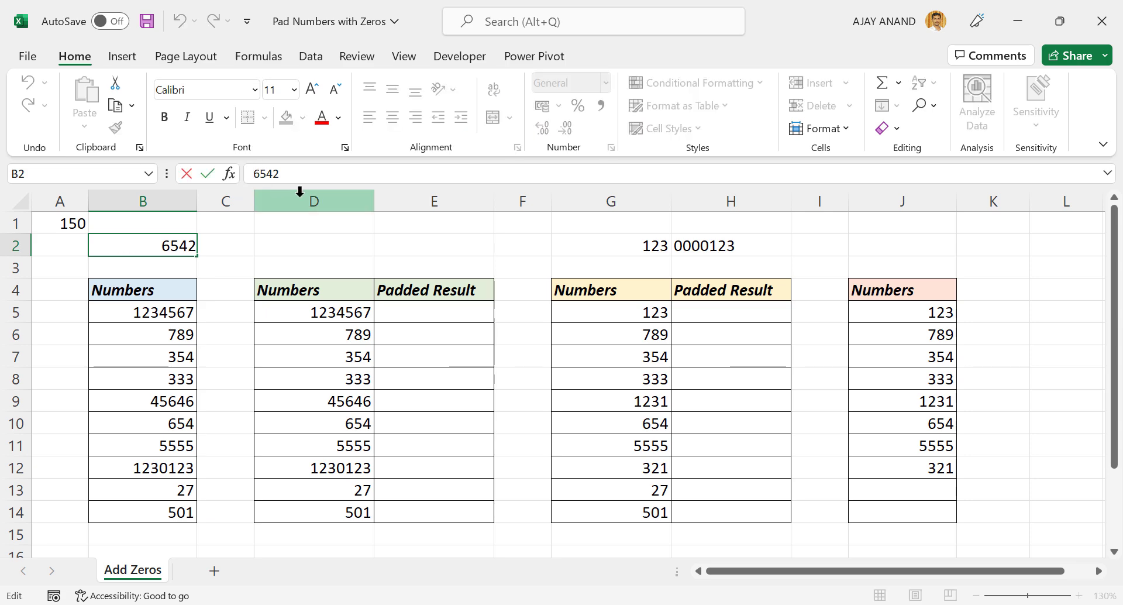
type("'00")
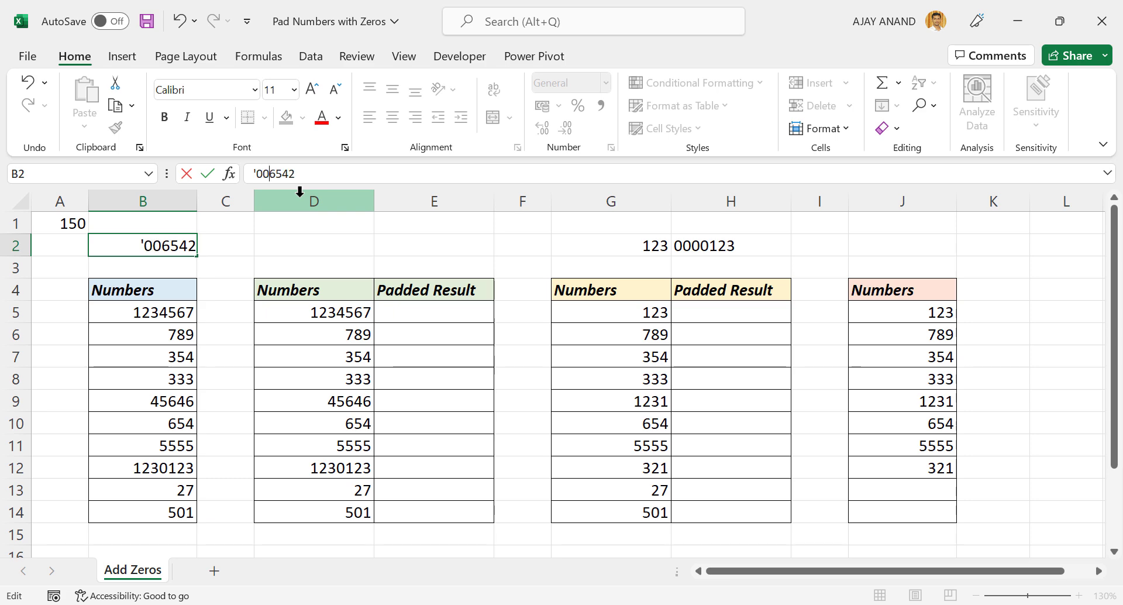
key("Return")
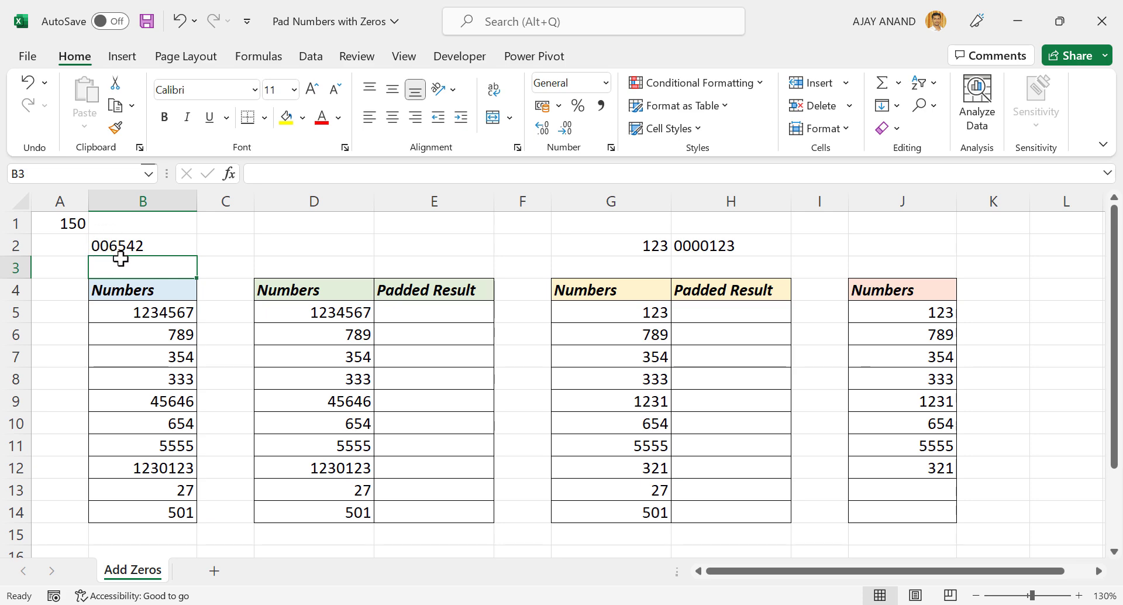
- Enter '0150 in cell A1, with a leading apostrophe so the zero is stored as text
double_click(50, 225)
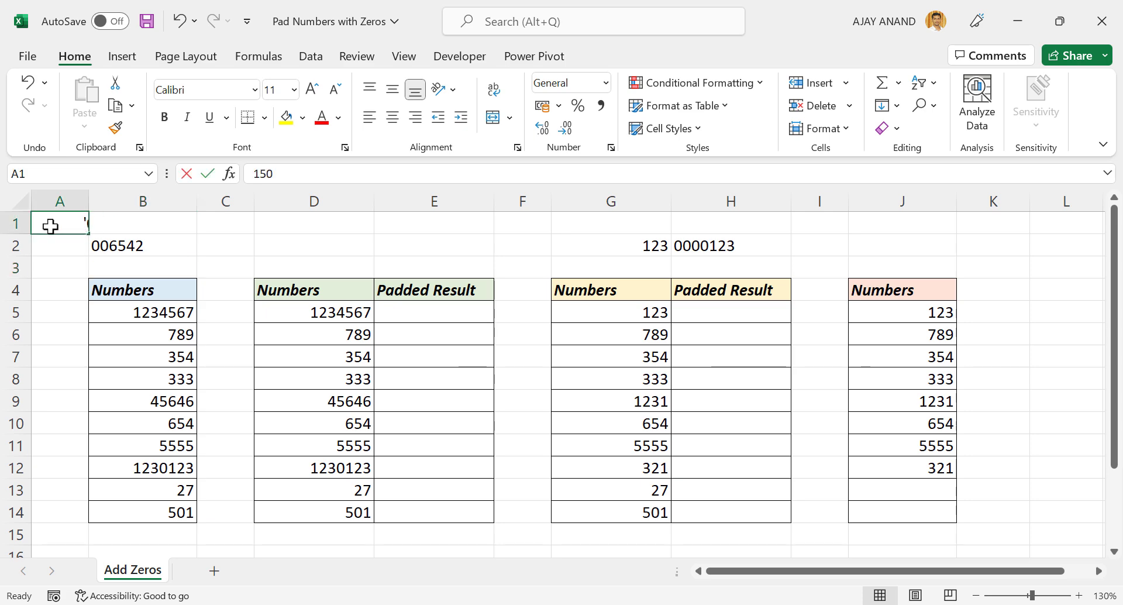
type("'")
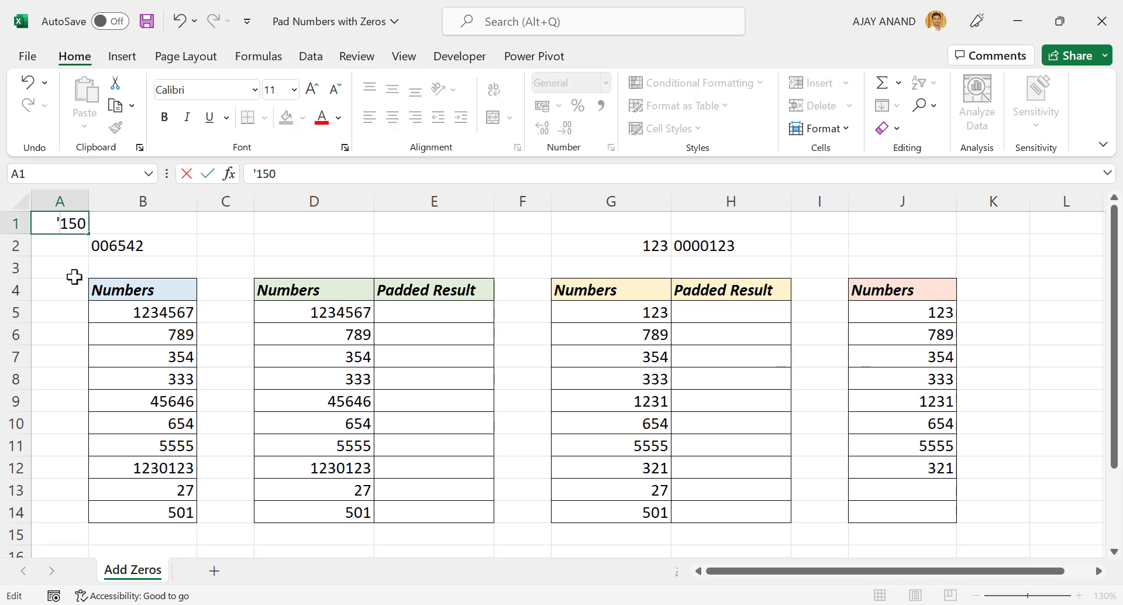
type("0")
key("Return")
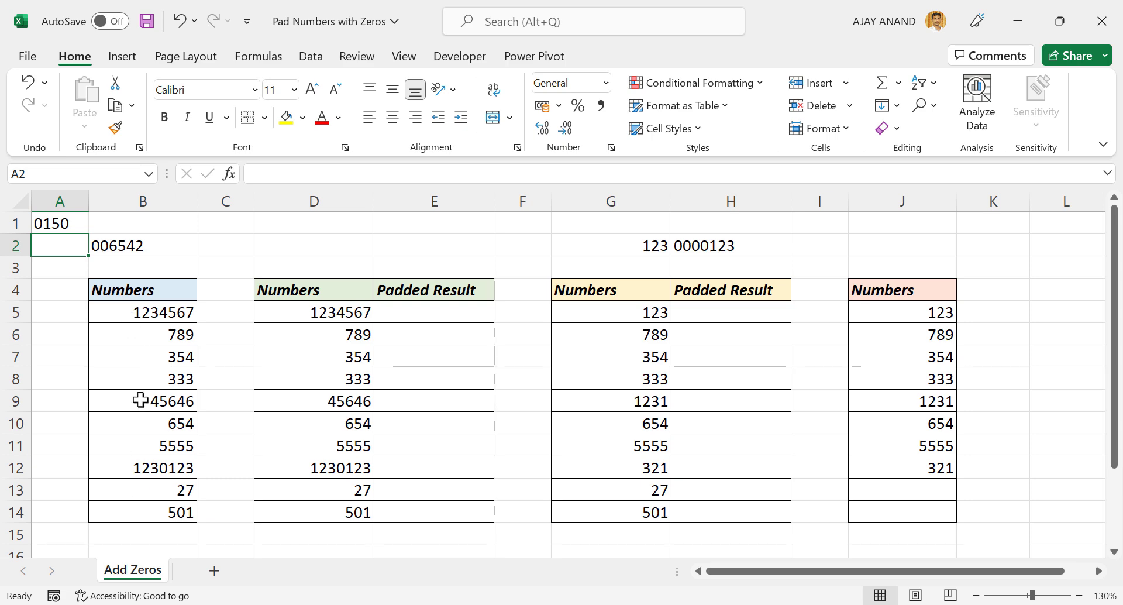
- Format the first Numbers column, cells B5 to B14, with the Text number format
left_click_drag(139, 311, 149, 511)
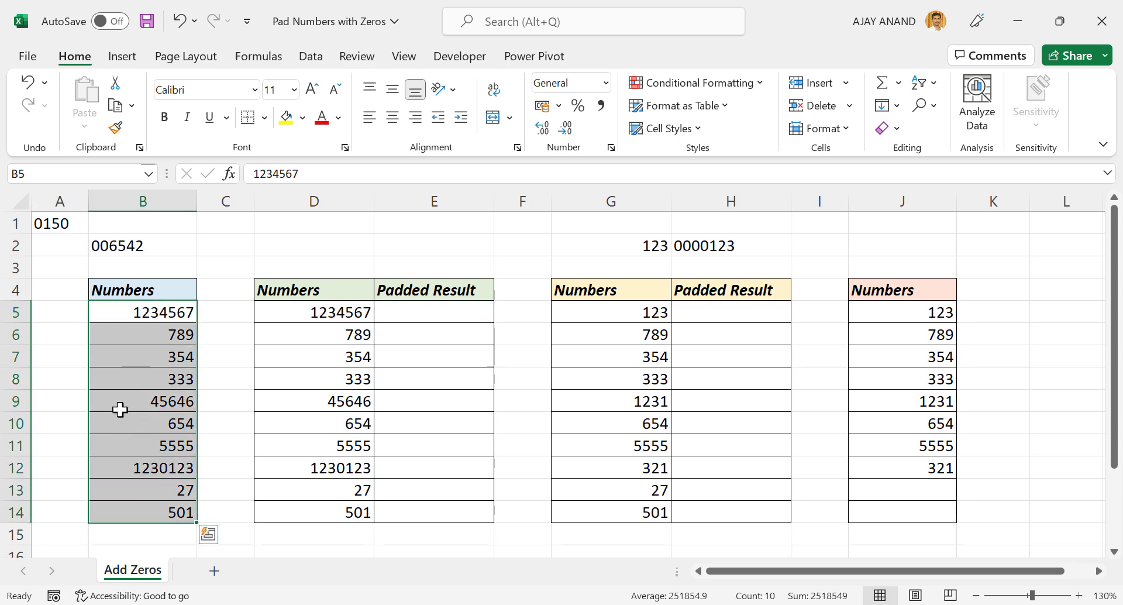
left_click(606, 83)
scroll(702, 328, "down", 2)
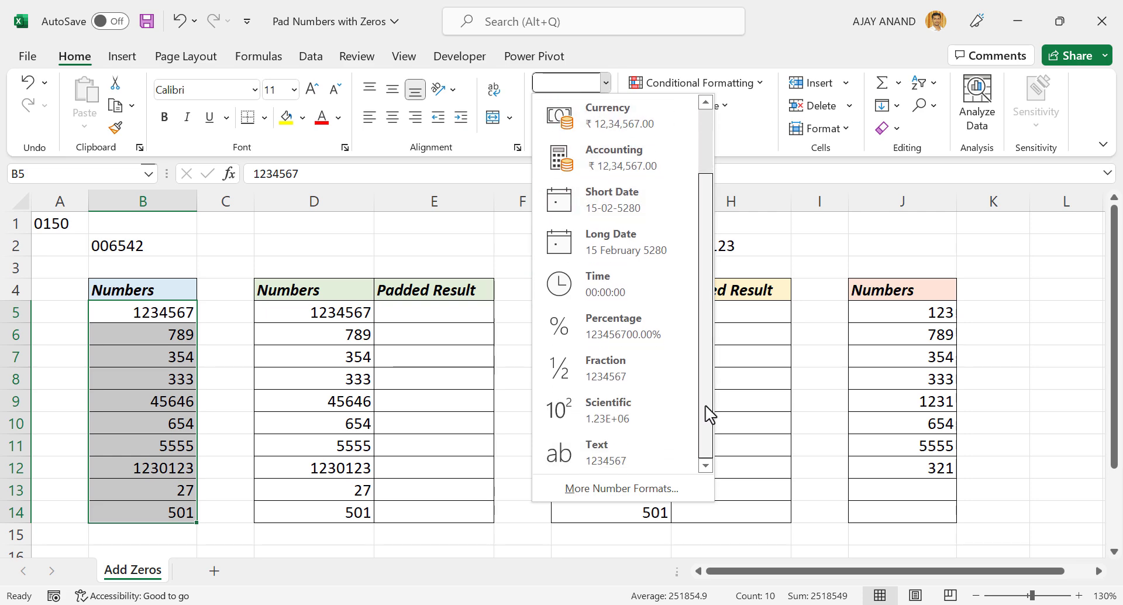
left_click(653, 460)
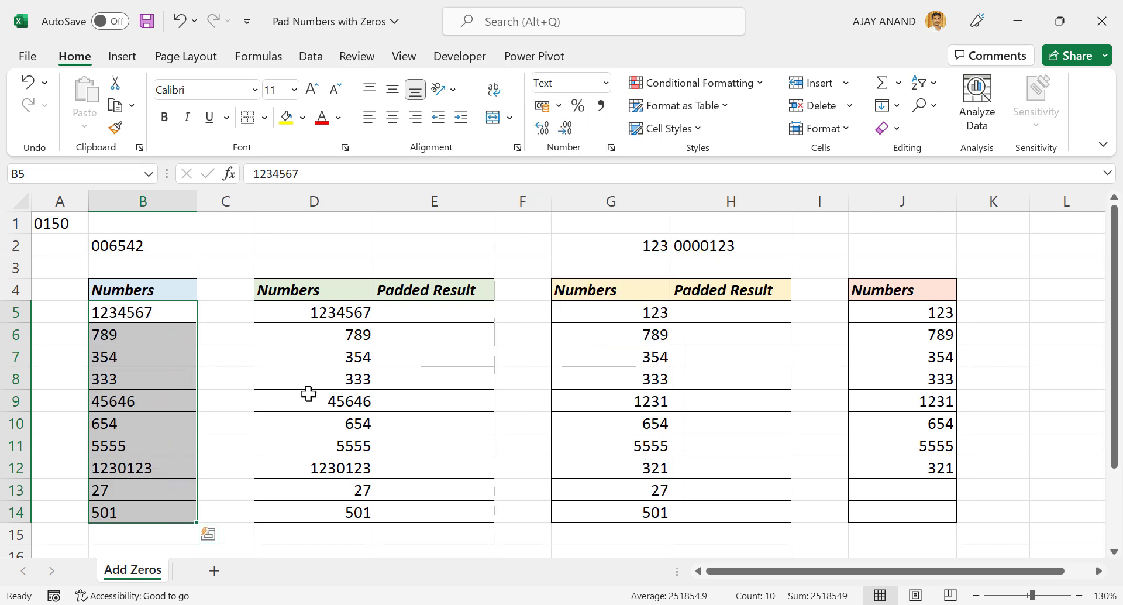
- Add leading zeros to two of the text-formatted numbers: 000354 in B7 and 000005555 in B11
left_click(131, 361)
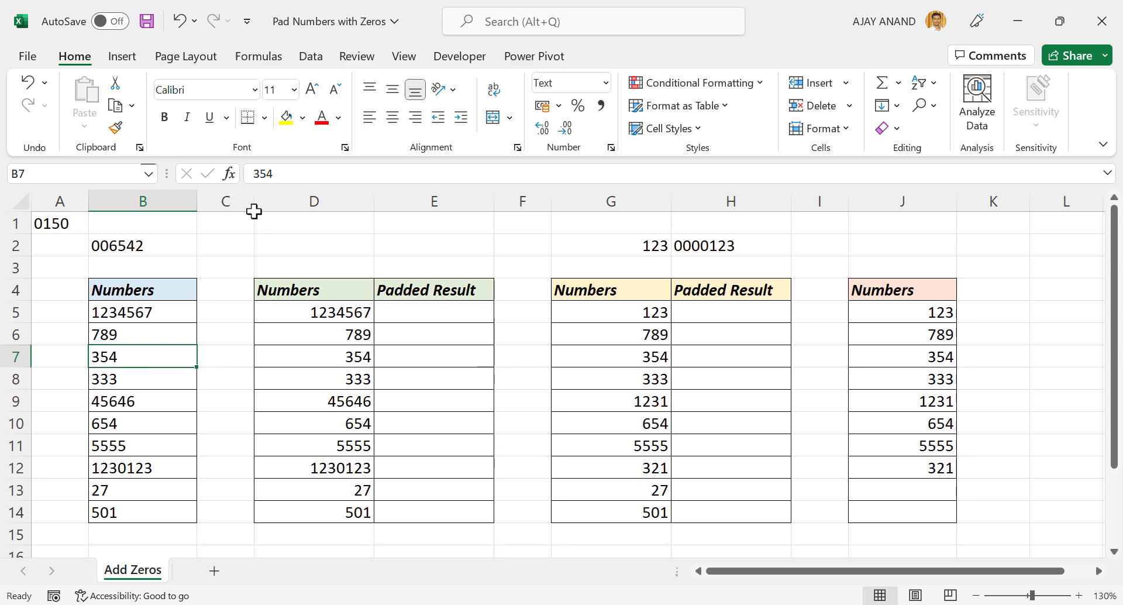
left_click(255, 173)
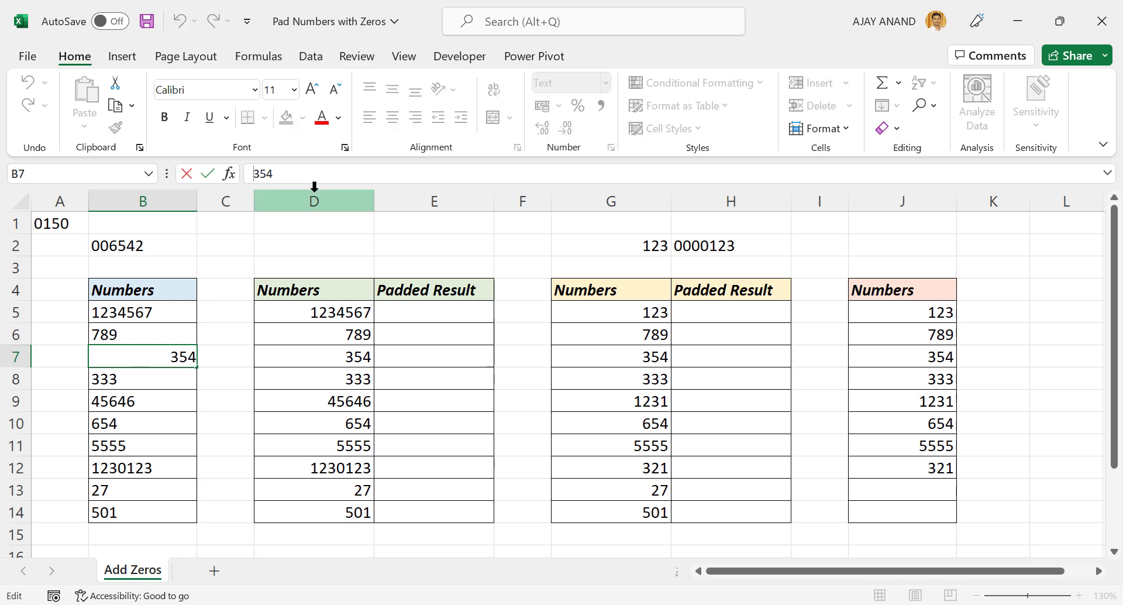
type("000")
key("Return")
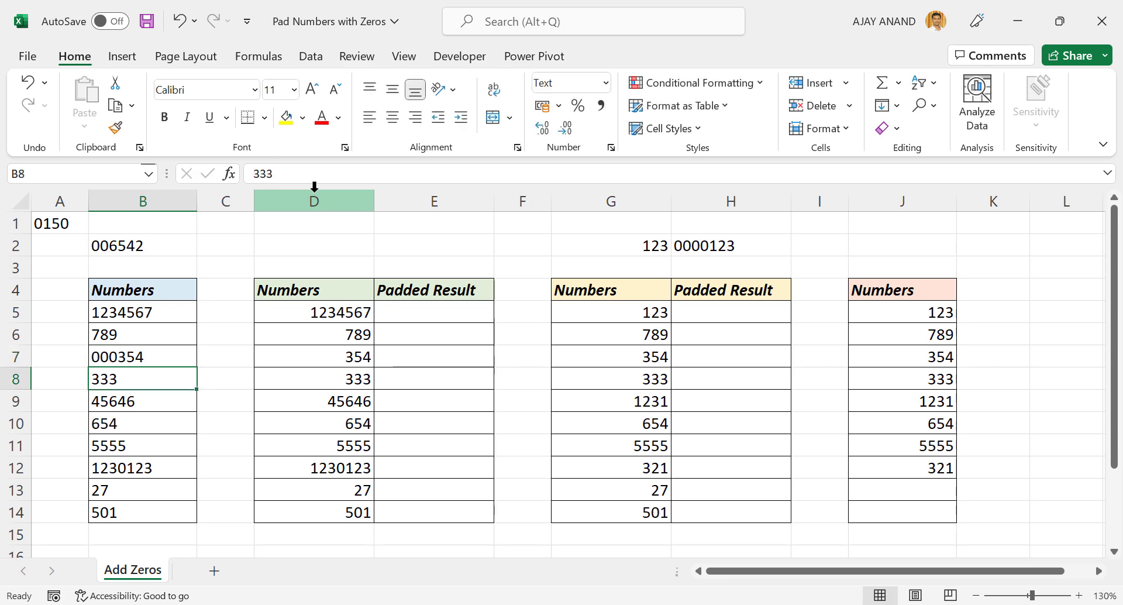
double_click(94, 443)
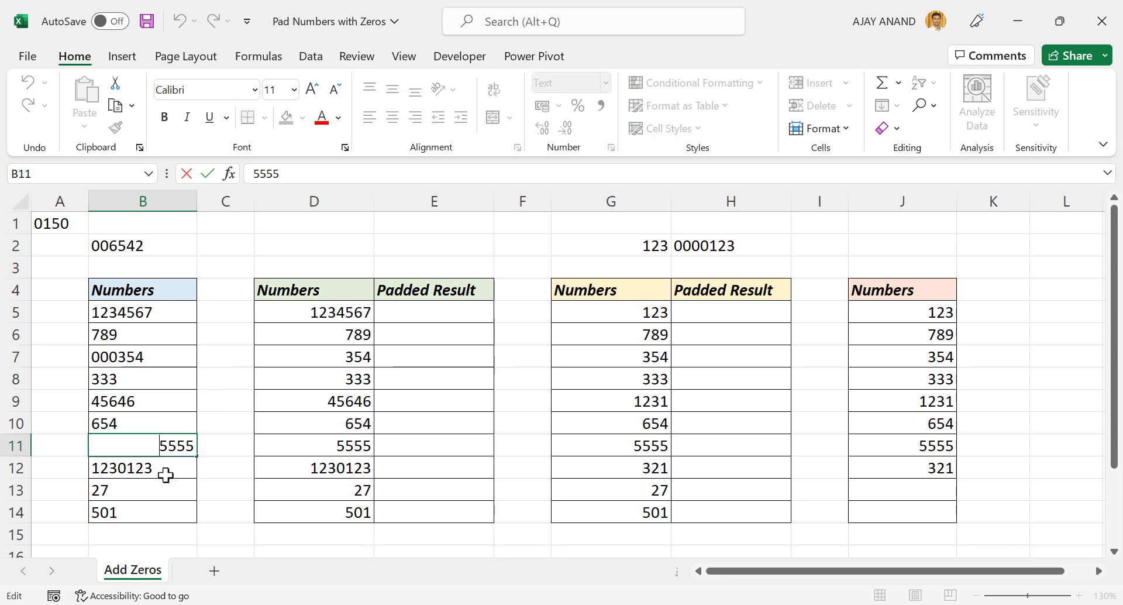
type("00000")
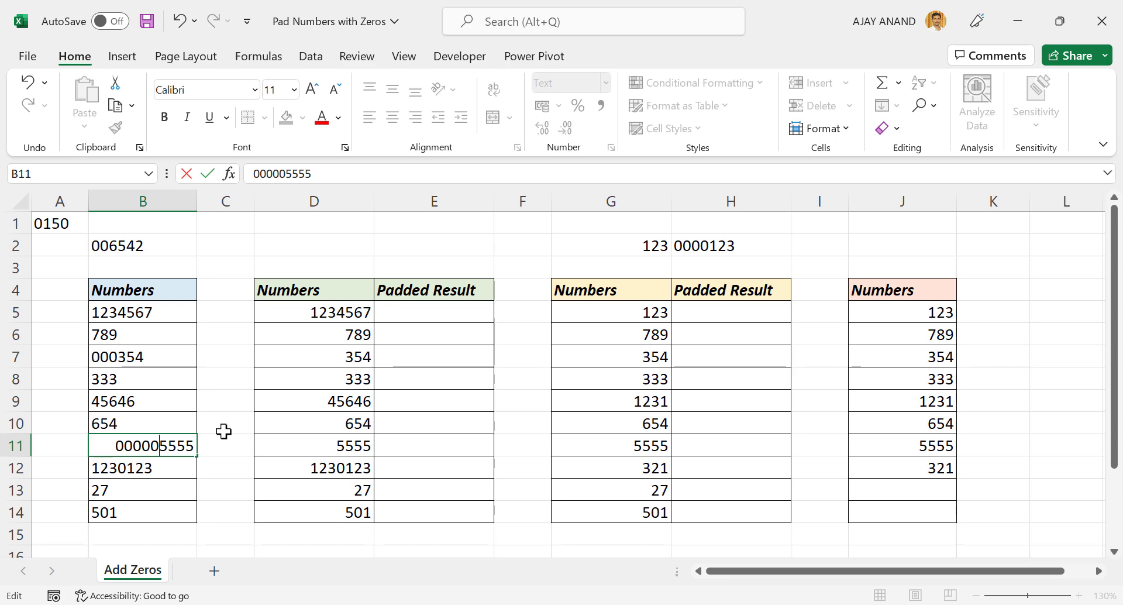
key("Return")
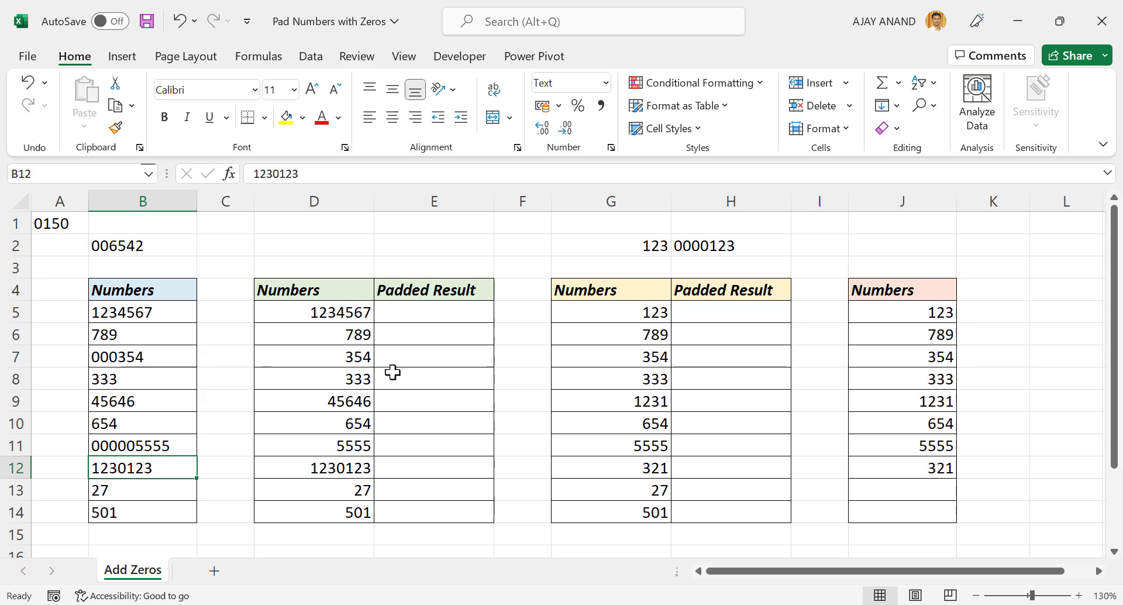
- Enter =REPT(0,3)&D5 in cell E5 and fill the formula down the Padded Result column through E14
left_click(409, 314)
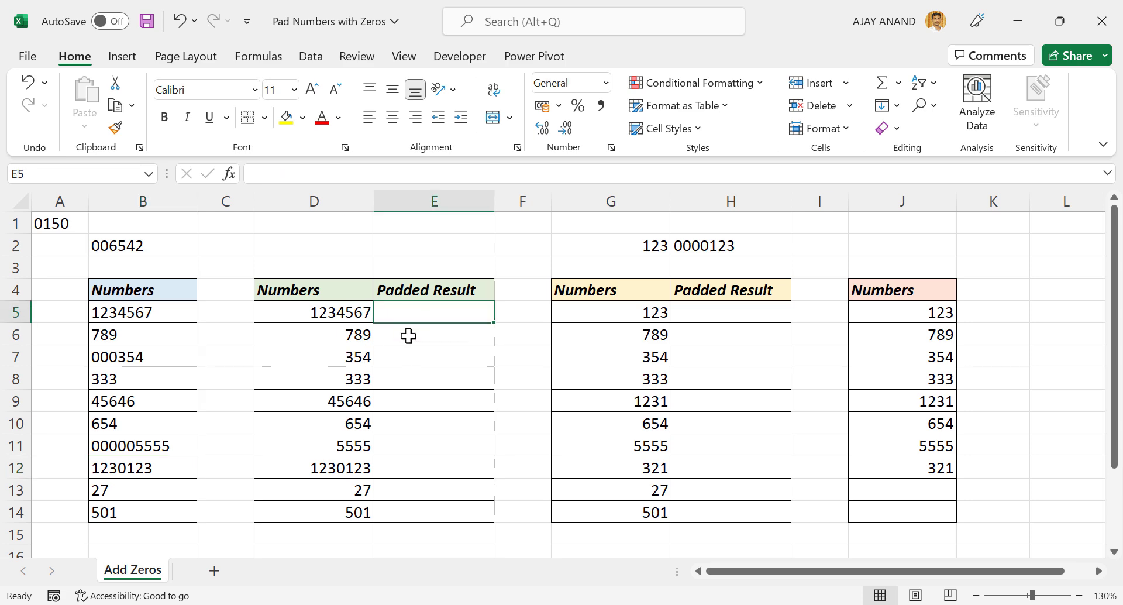
type("=REPT")
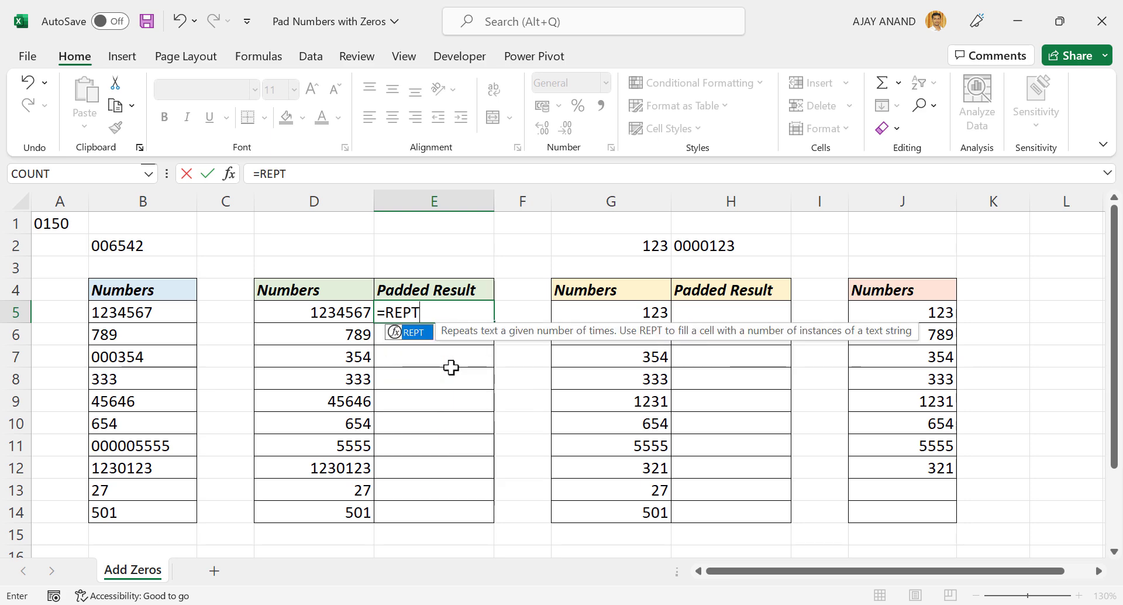
type("(")
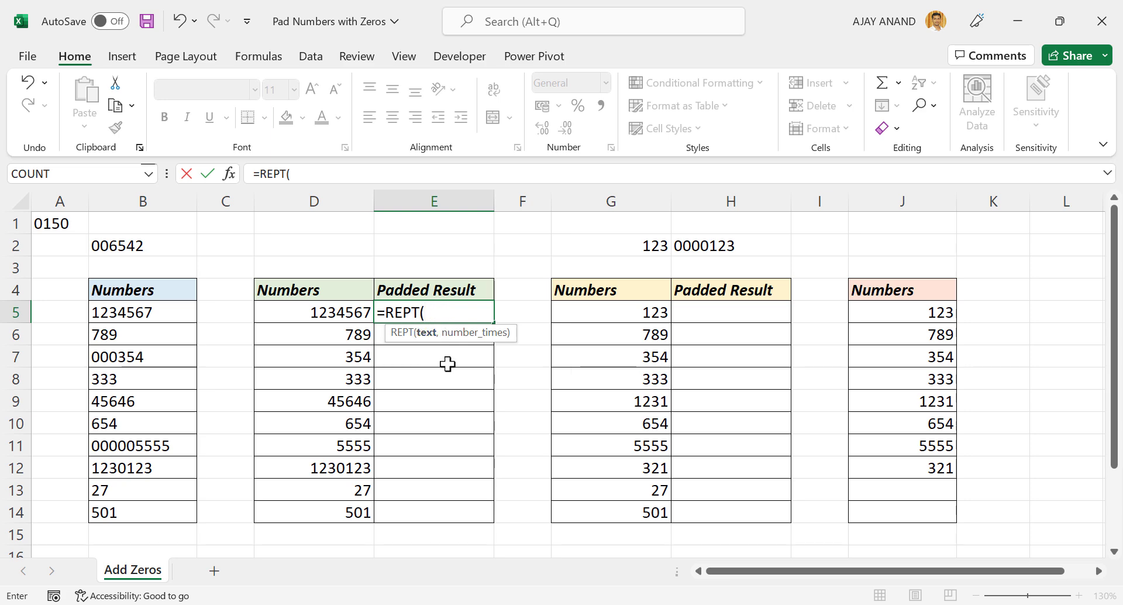
type("0,3")
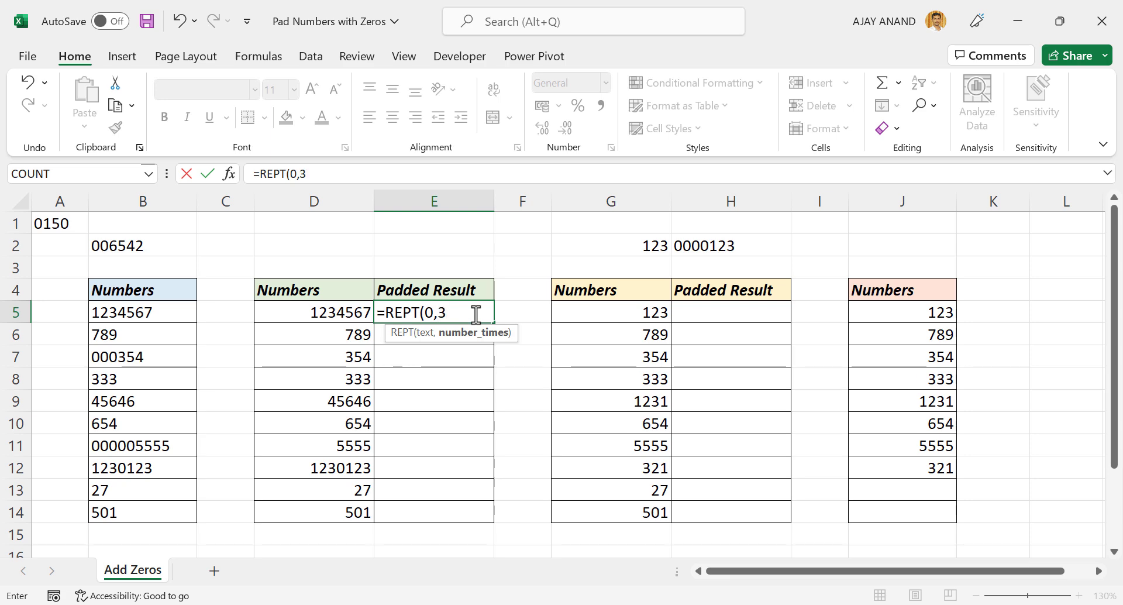
type(")&")
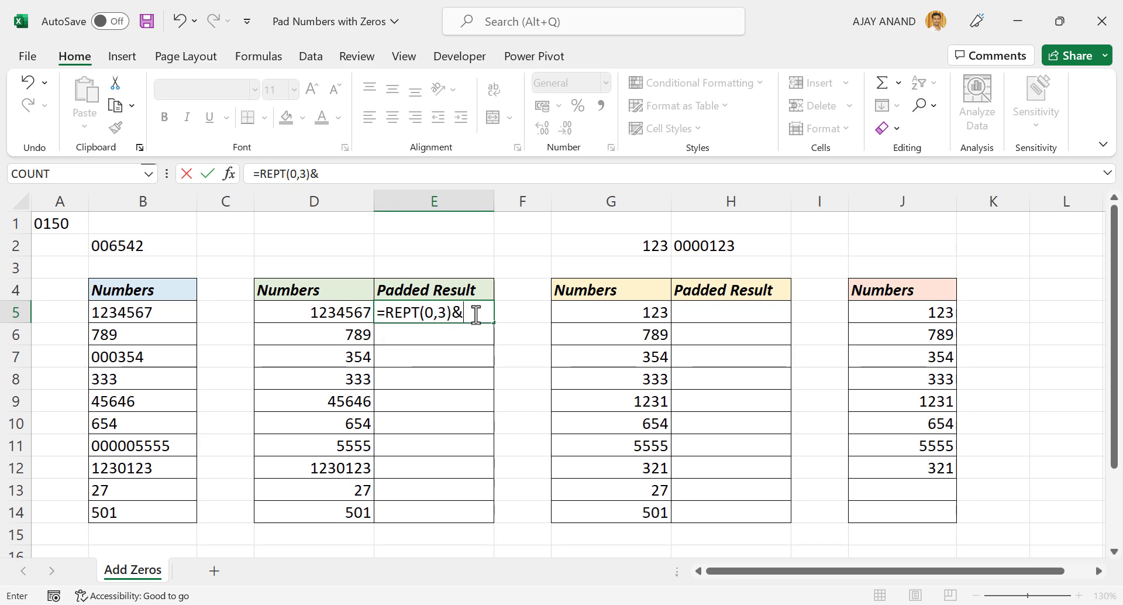
left_click(303, 312)
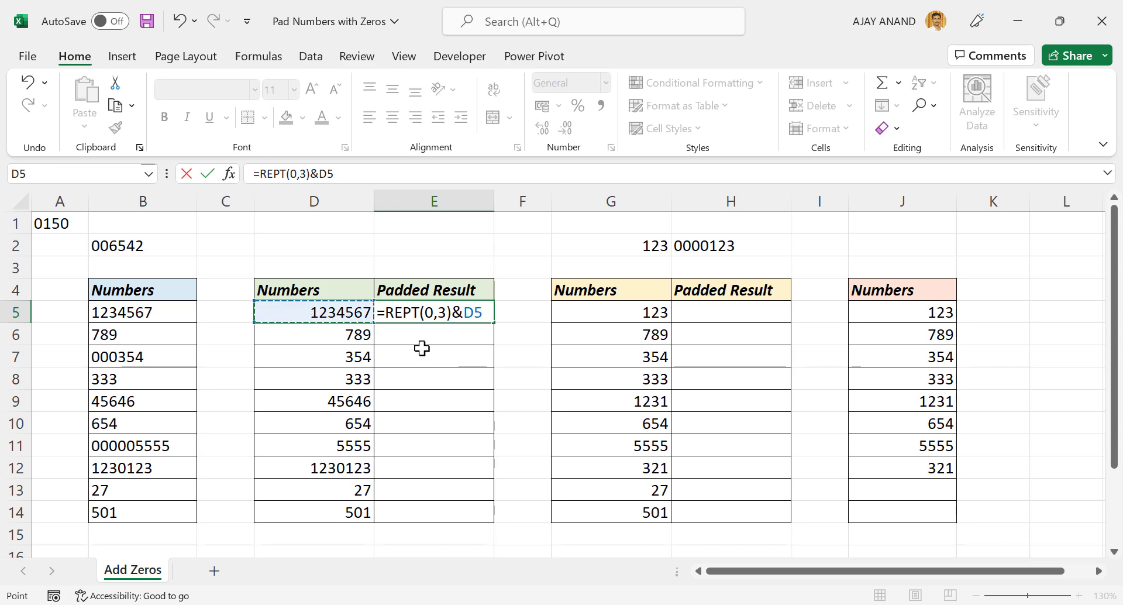
key("Return")
left_click(472, 311)
left_click_drag(493, 322, 481, 521)
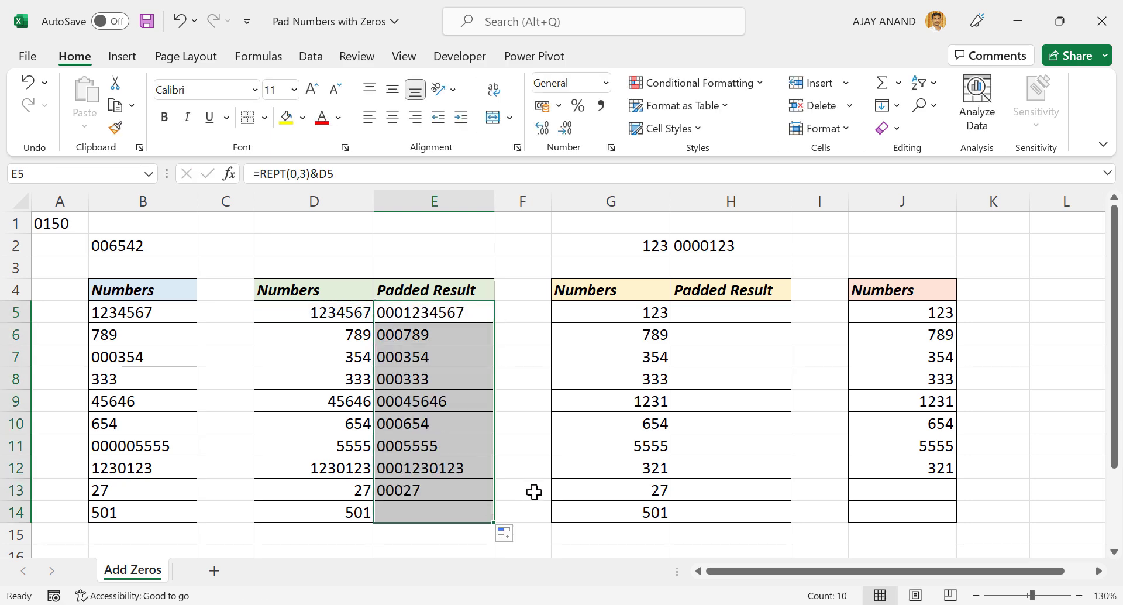
left_click(343, 355)
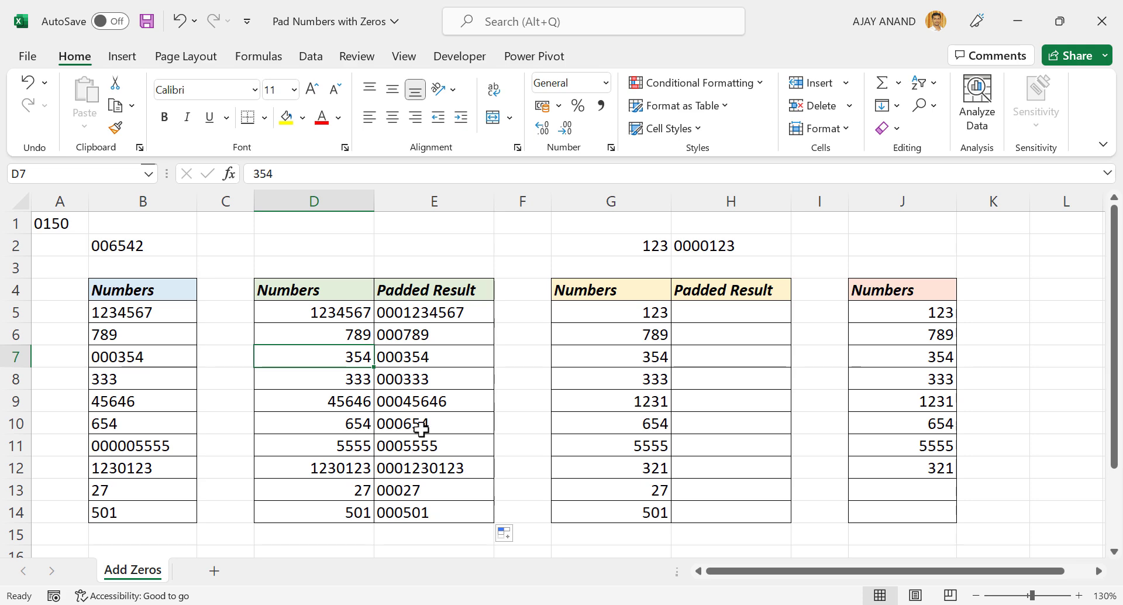
- Change the formula in E5 to =REPT(0,5)&D5 and fill it down the Padded Result column through E14
left_click(436, 315)
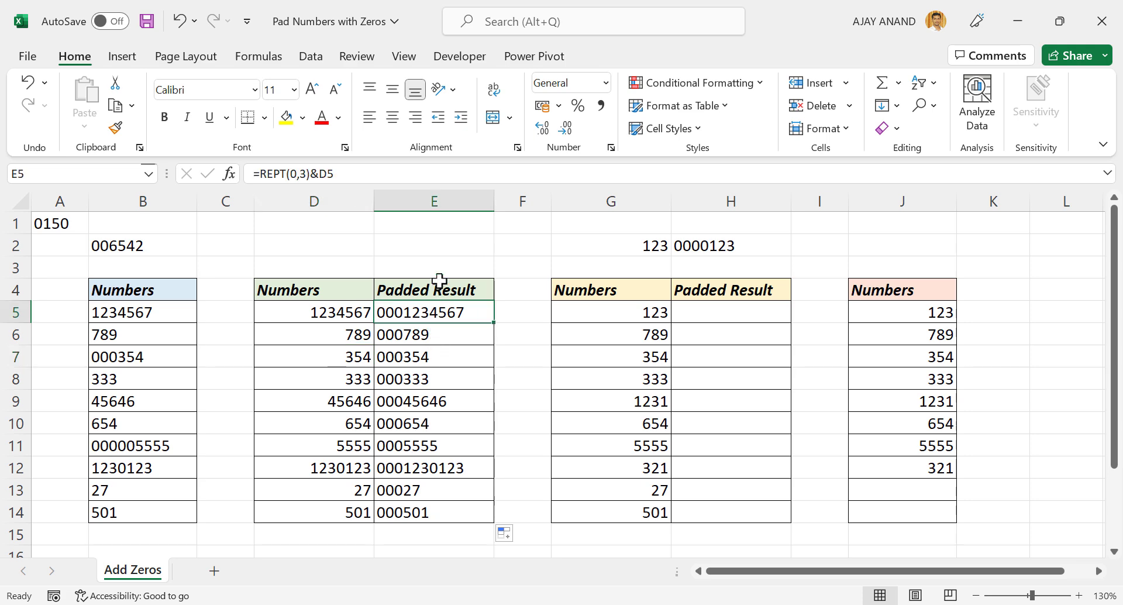
double_click(300, 174)
type("5")
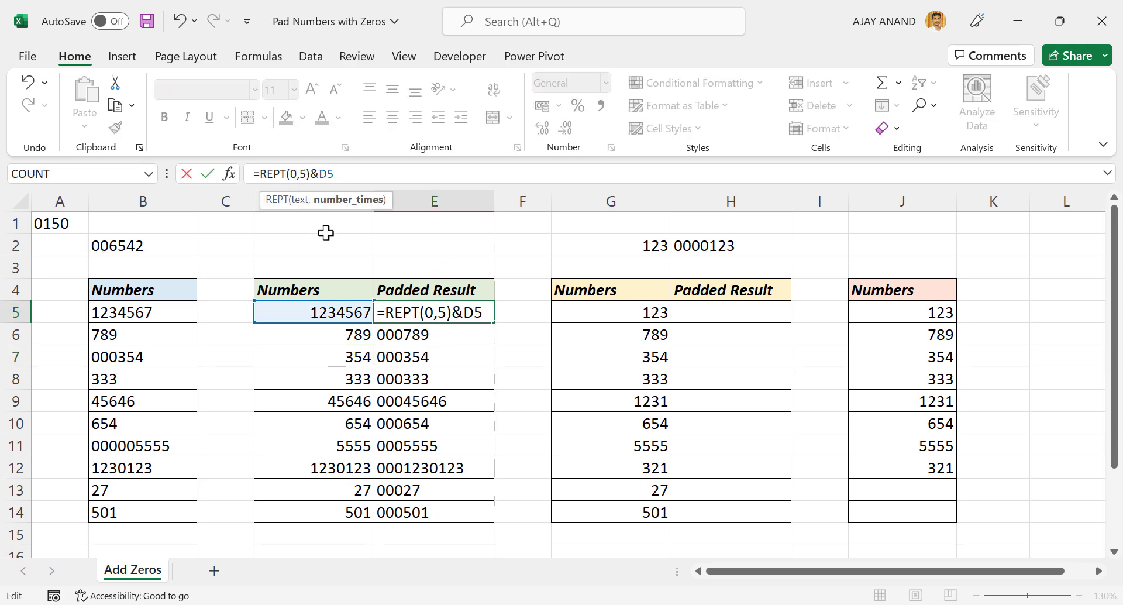
key("ctrl+Return")
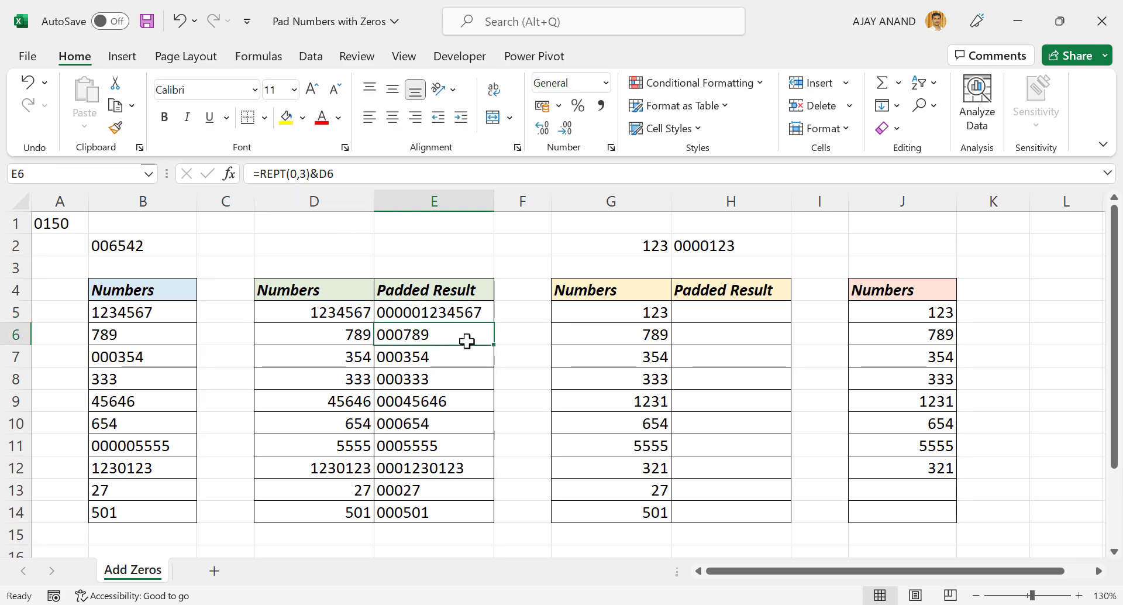
double_click(493, 322)
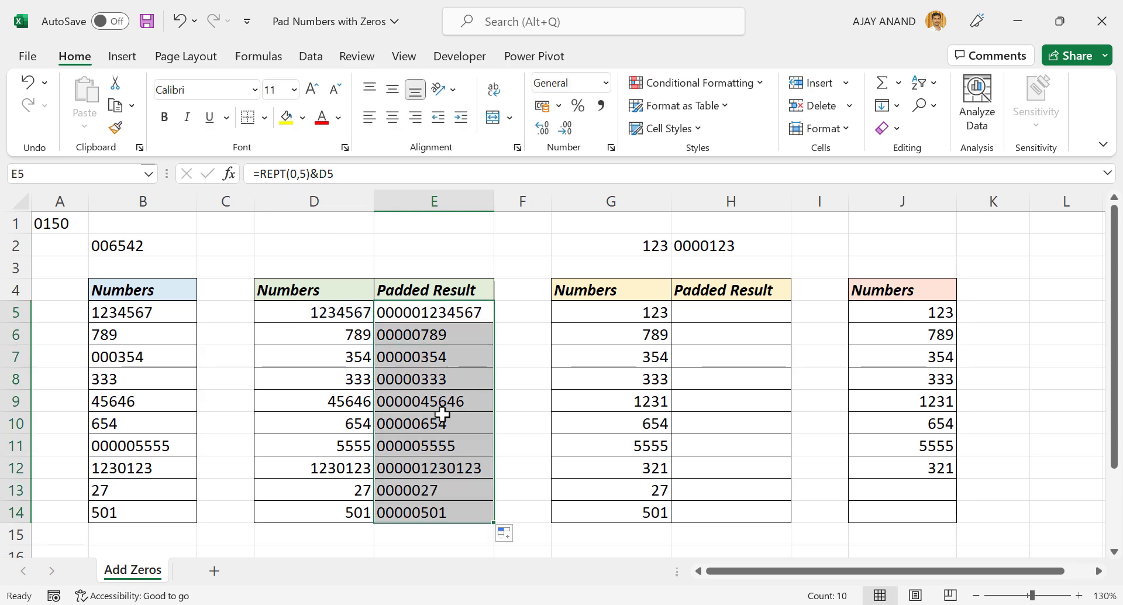
- Replace the sample number in cell G2 with 45
left_click(423, 402)
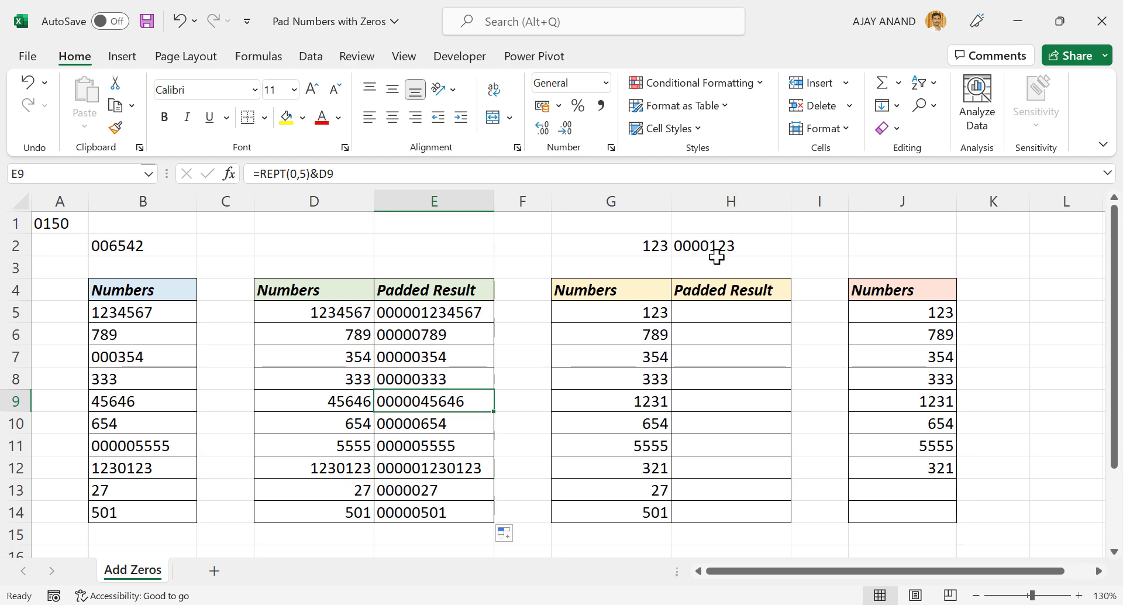
left_click(635, 244)
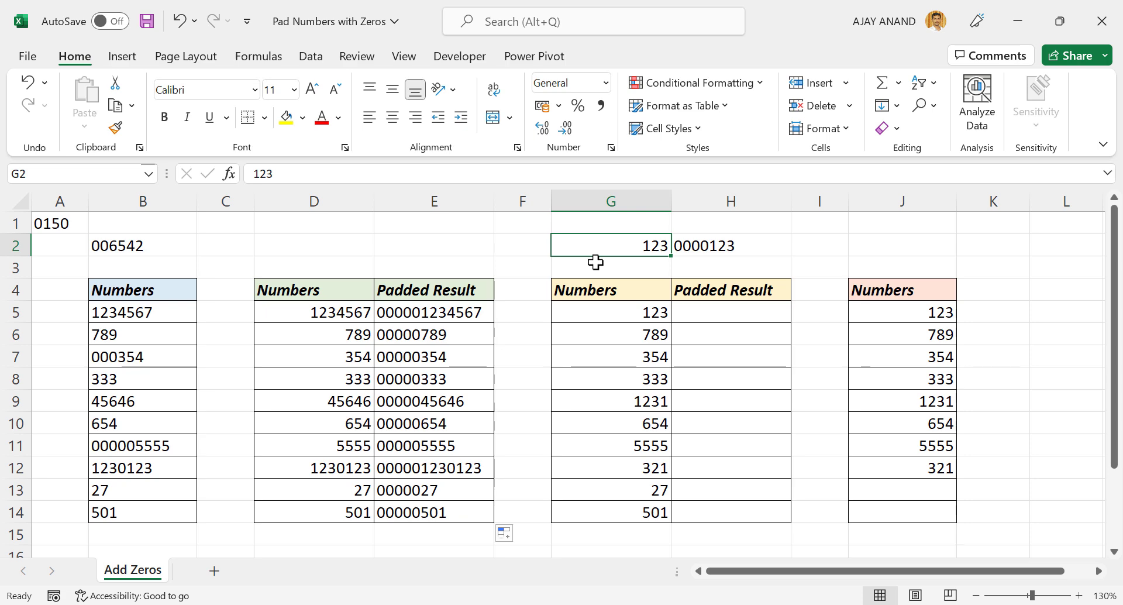
type("45")
key("Return")
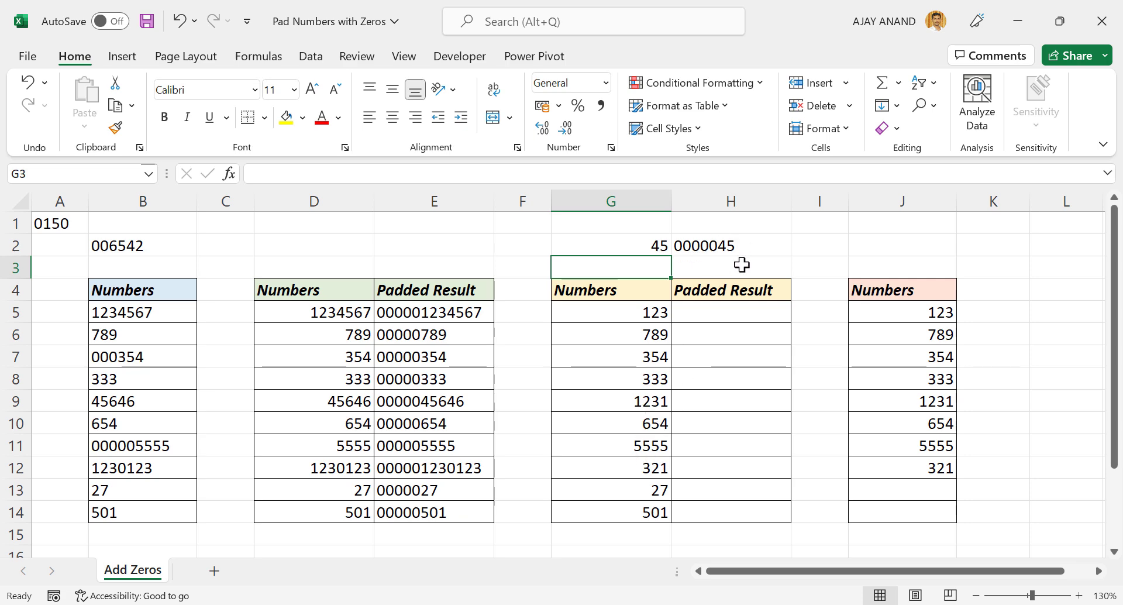
- Enter the formula =TEXT(G5,"0000000") in cell H5 of the Padded Result column
left_click(714, 319)
type("=TEXT")
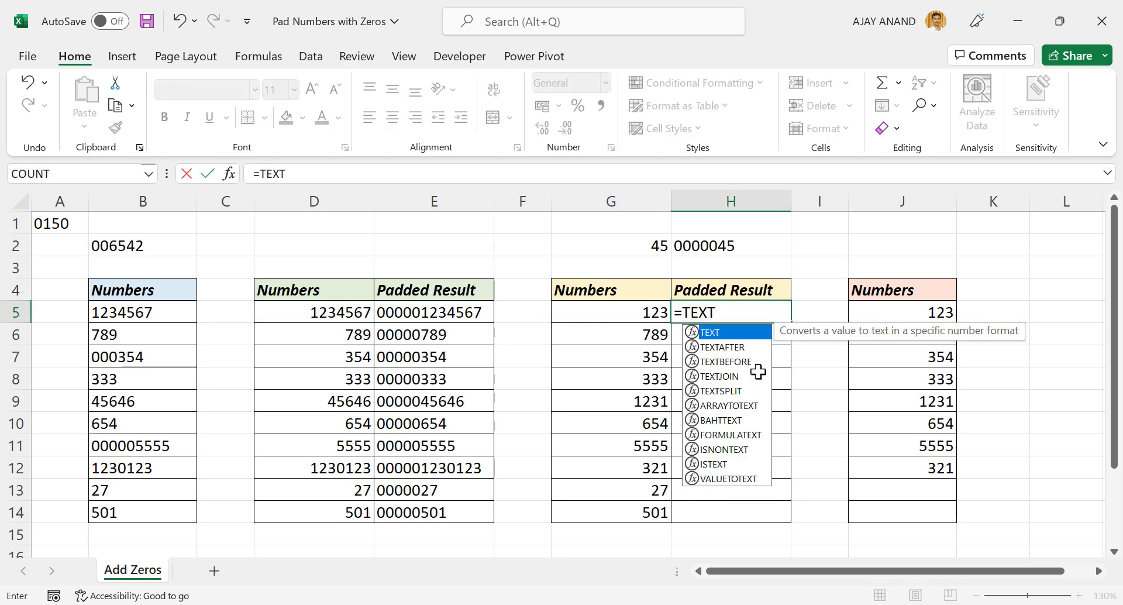
type("(")
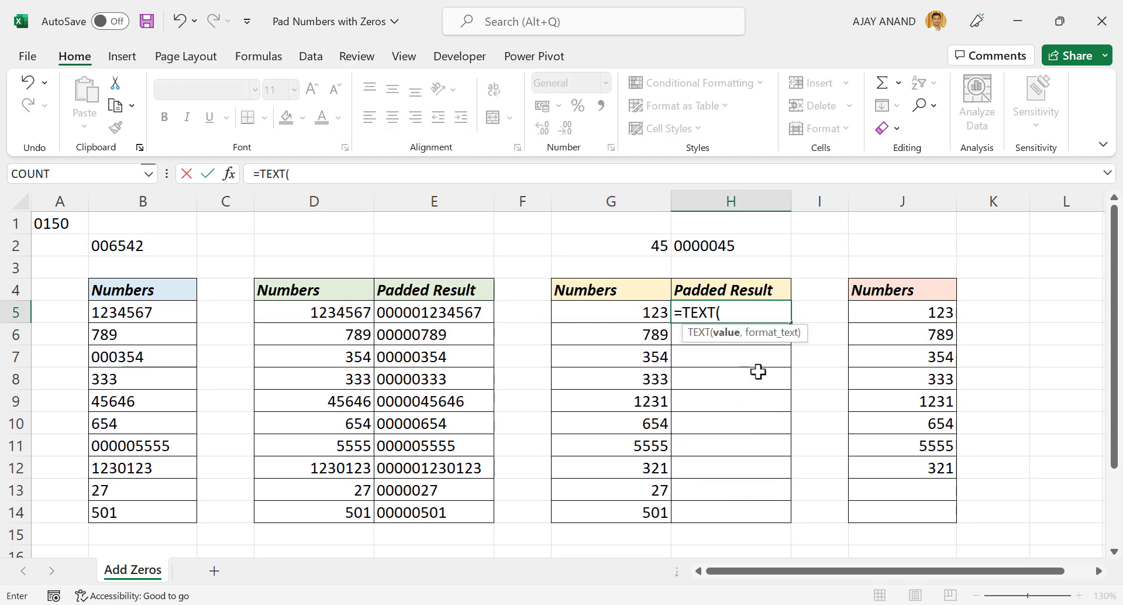
left_click(622, 312)
type(",\"00")
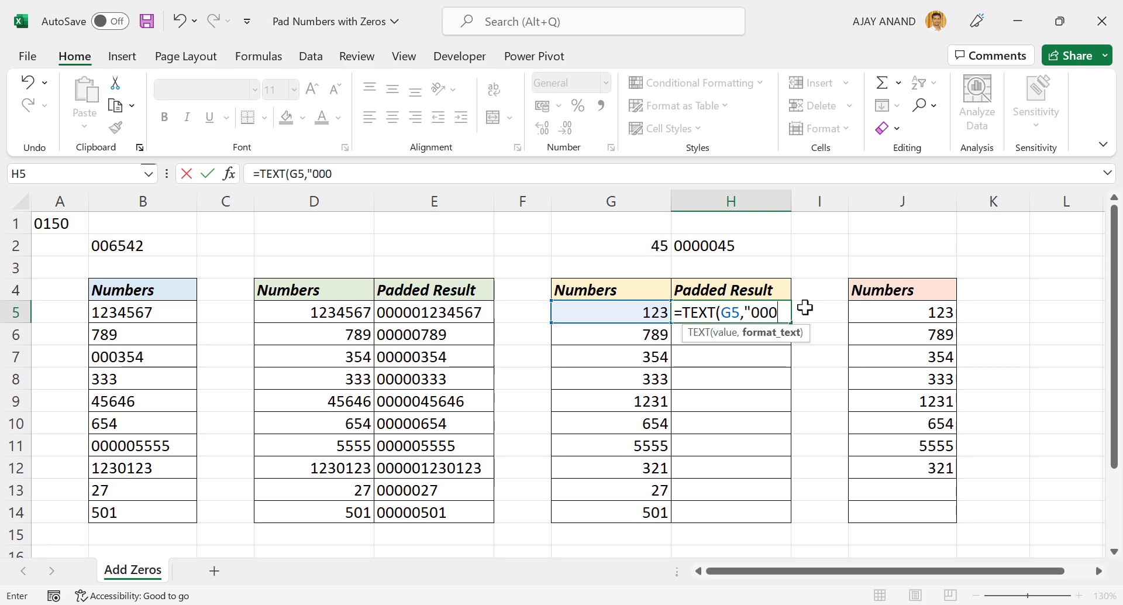
type("0000")
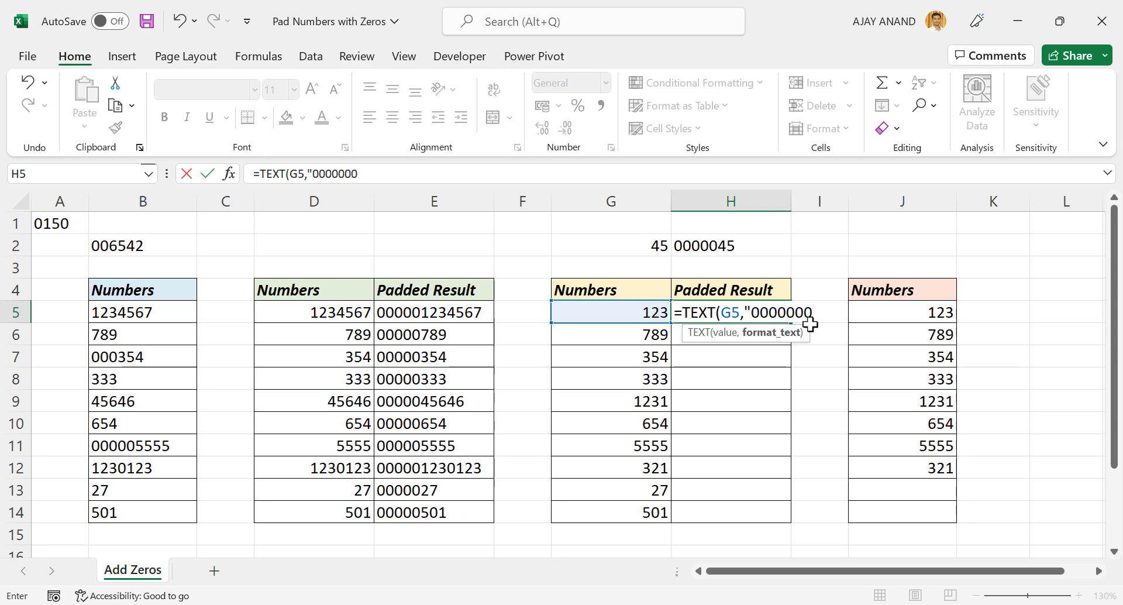
type("\")")
key("Return")
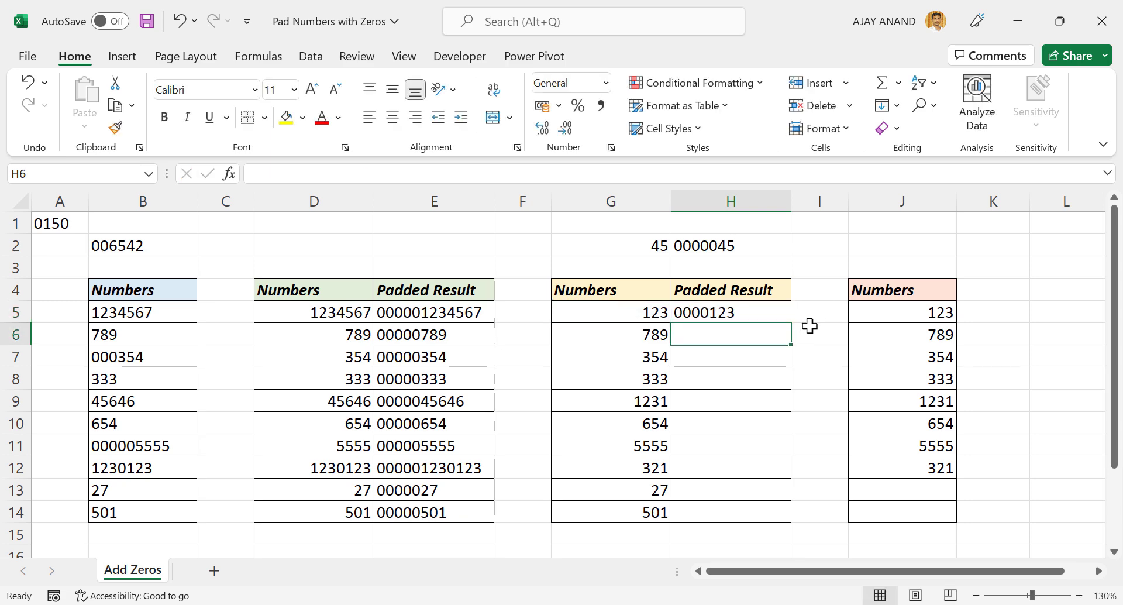
- Fill the TEXT formula from H5 down the Padded Result column through H14
left_click(765, 314)
left_click_drag(790, 323, 782, 521)
left_click(683, 422)
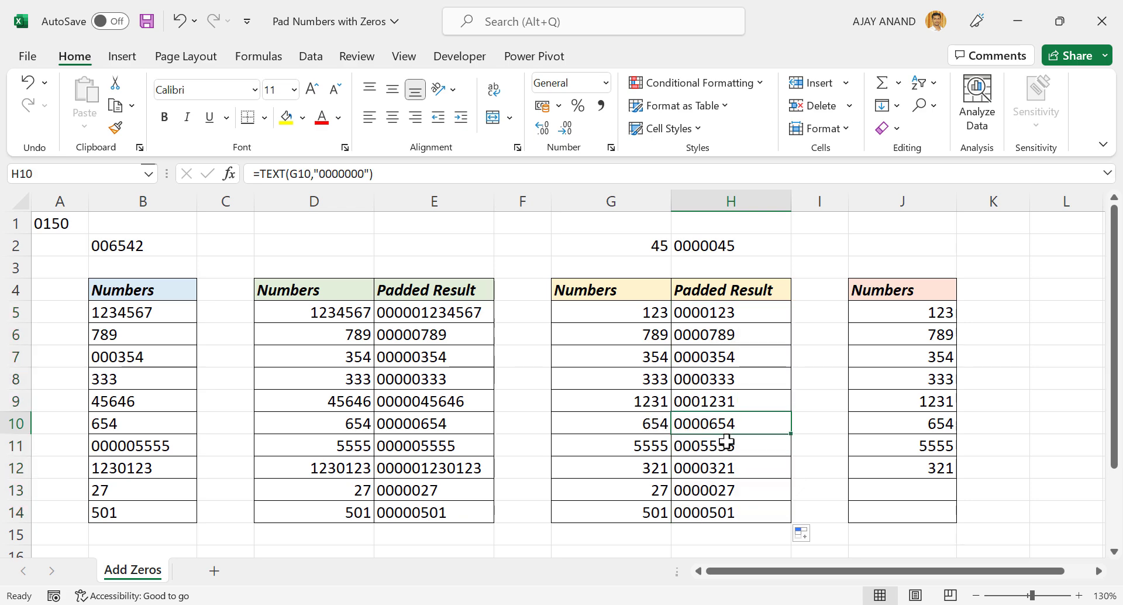
- Replace the value in G10 with the text Abc and the number in G12 with 1
left_click(620, 423)
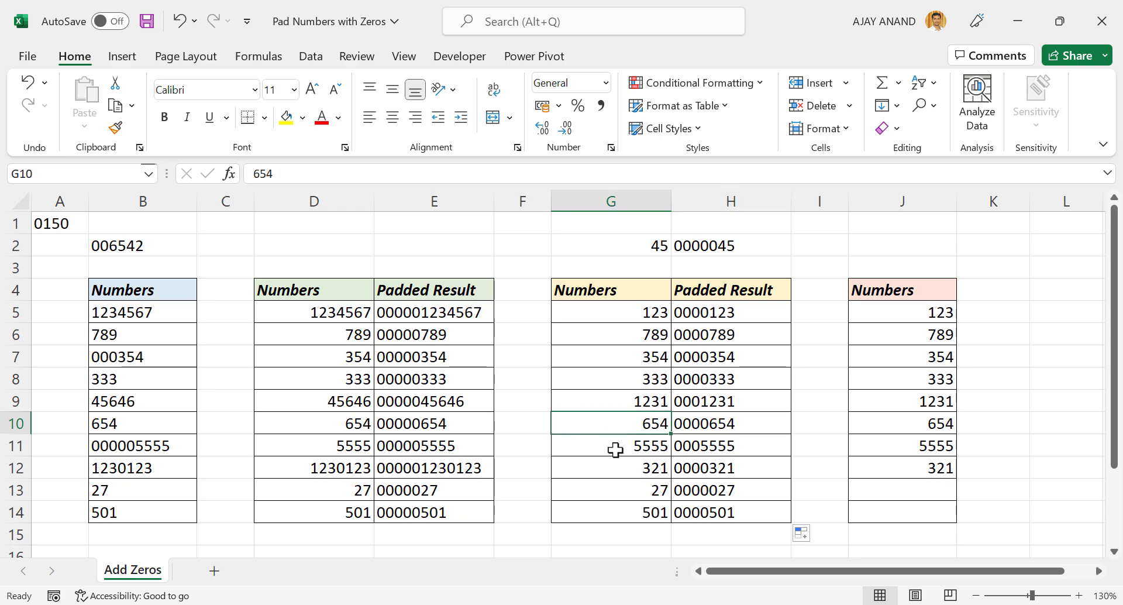
type("Abc")
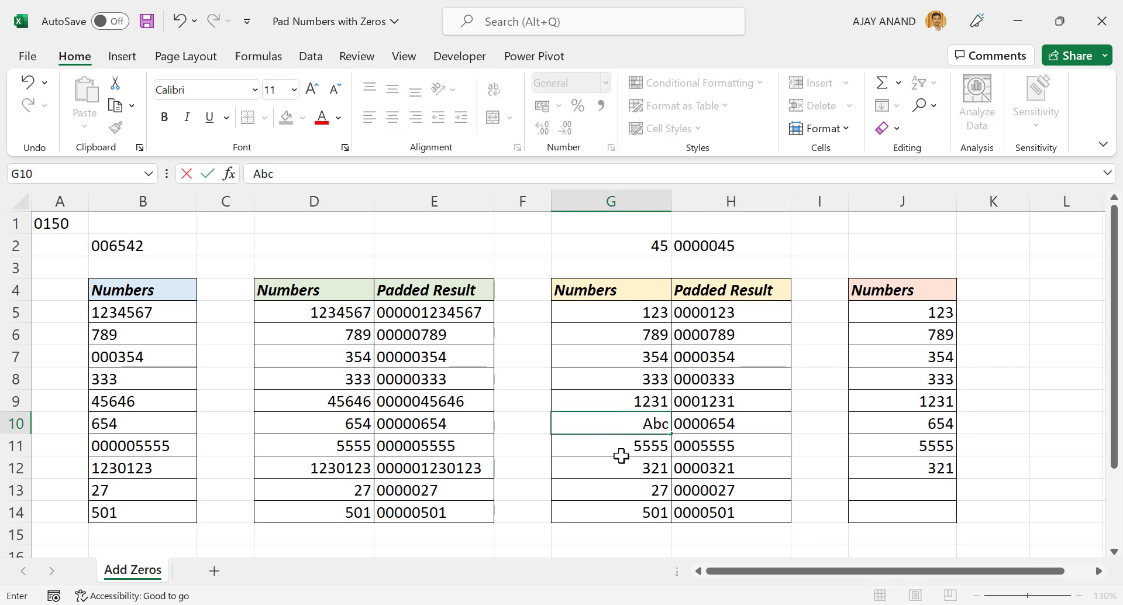
key("Return")
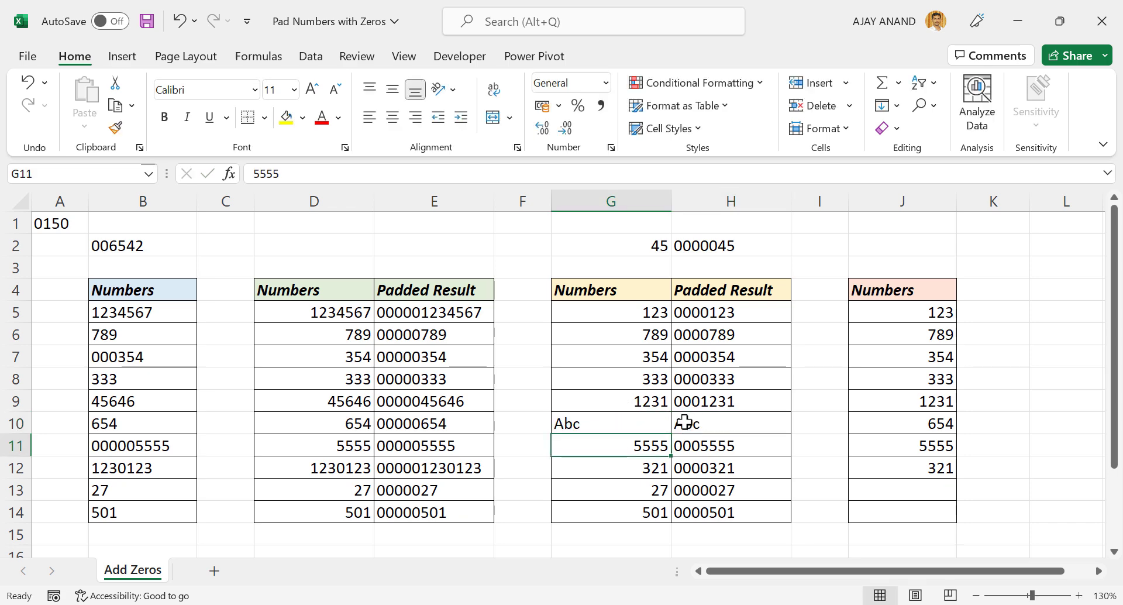
left_click(721, 425)
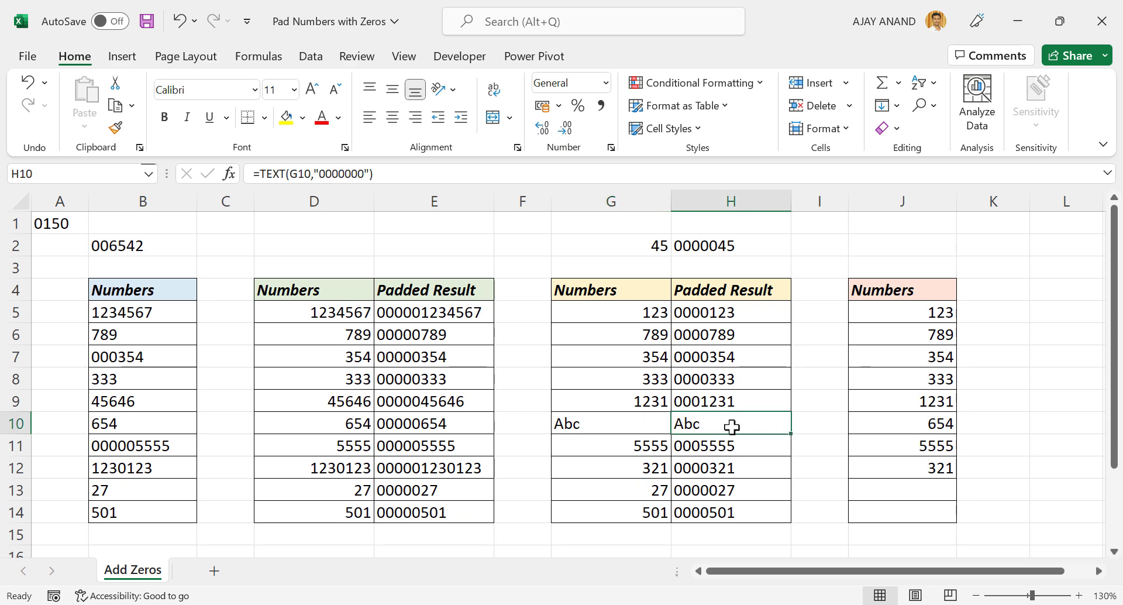
left_click(646, 468)
type("1")
key("Return")
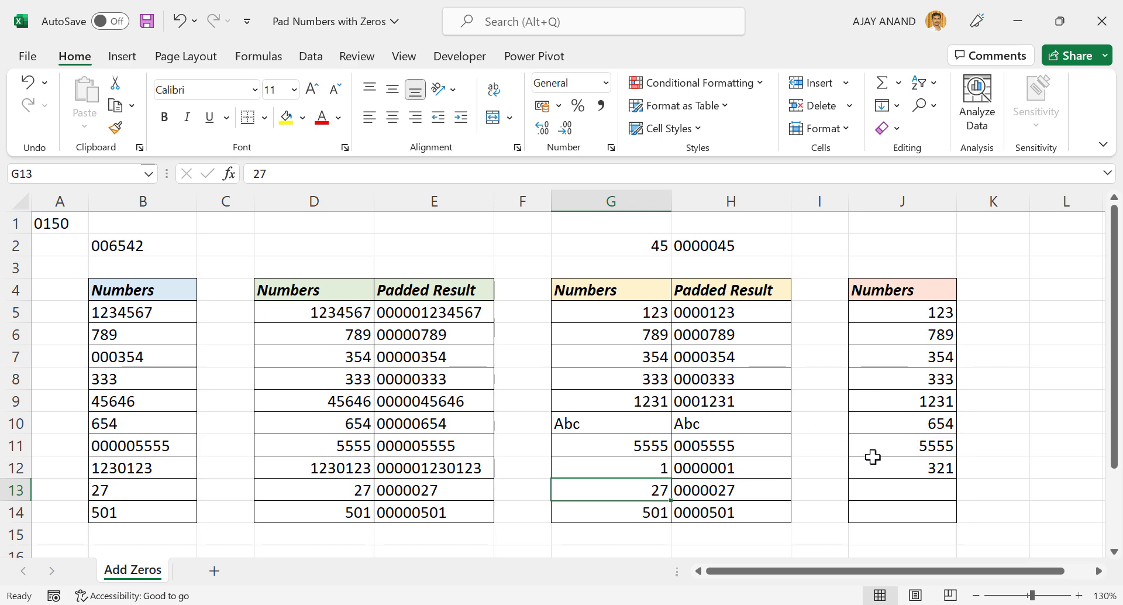
- Apply the custom number format 0000000 to the last Numbers column, cells J5 to J14
left_click_drag(895, 310, 902, 513)
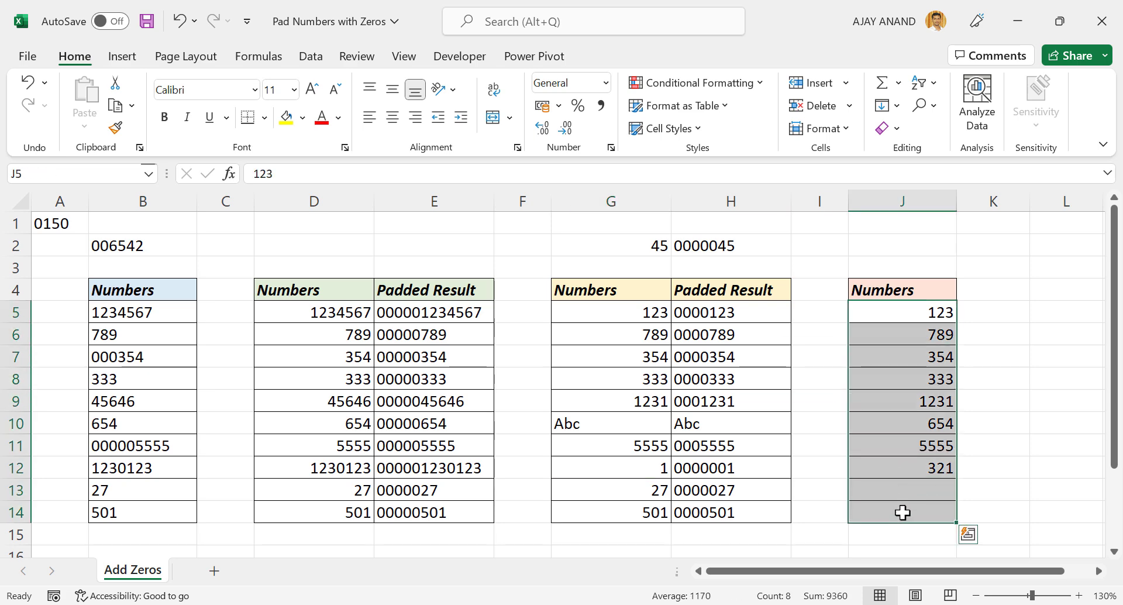
right_click(876, 385)
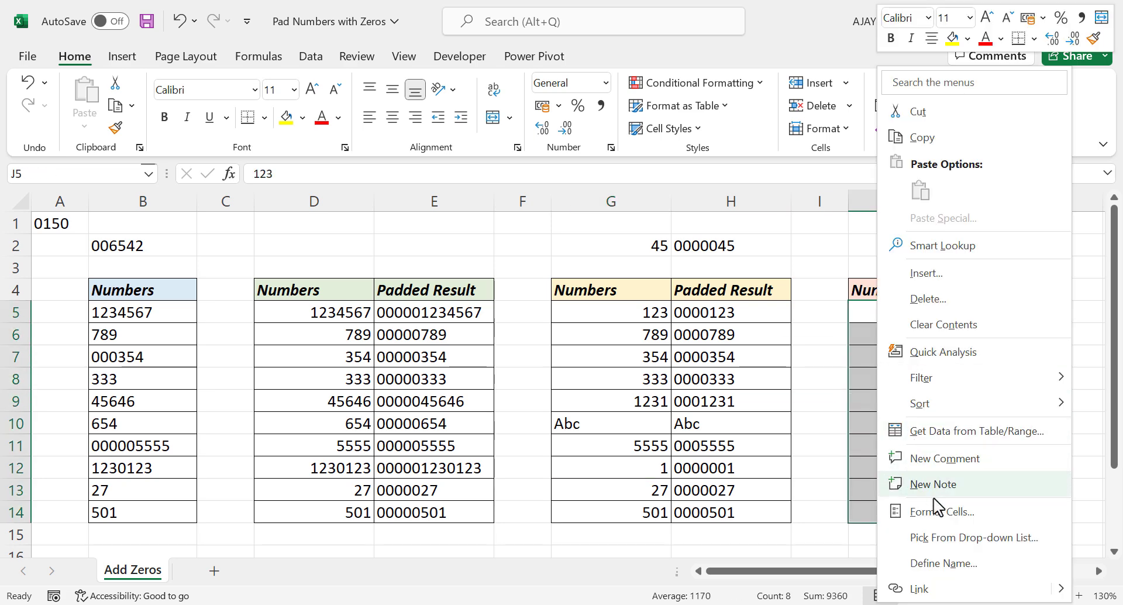
left_click(943, 517)
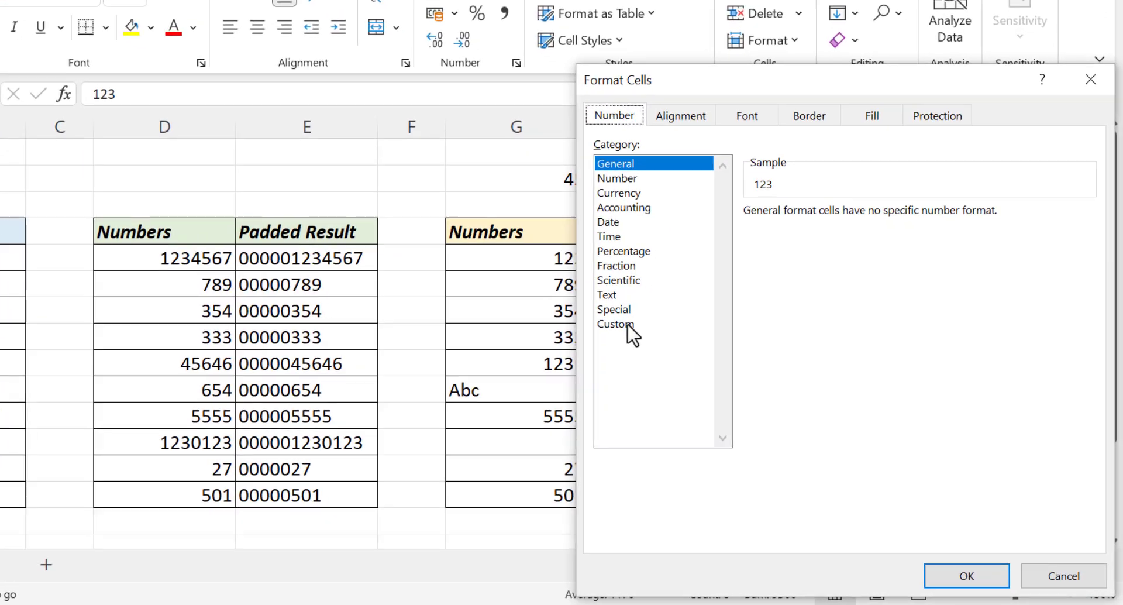
left_click(680, 359)
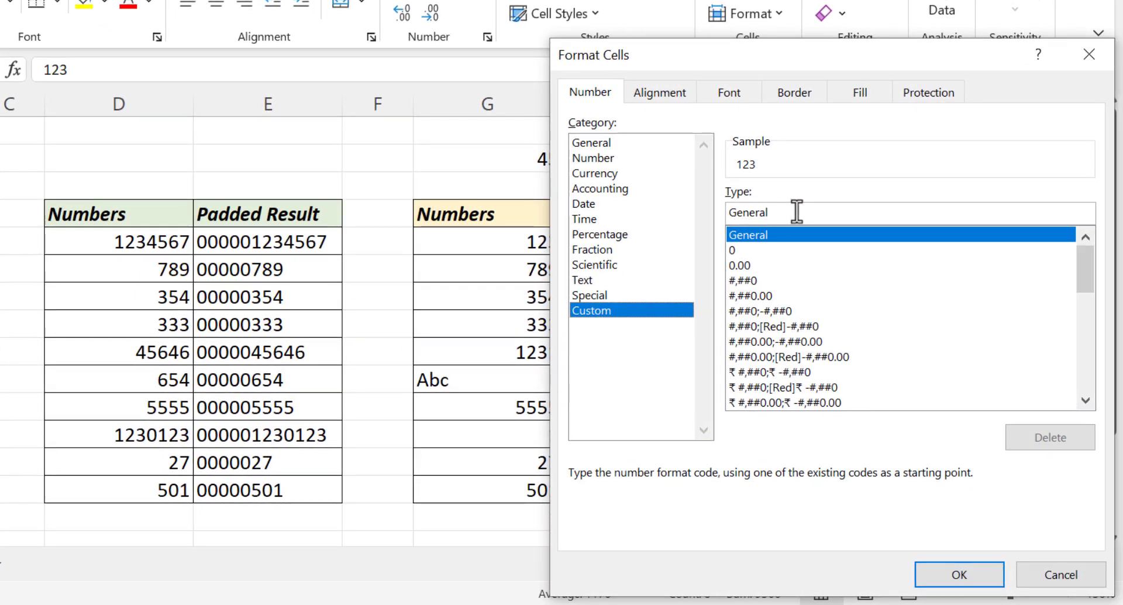
left_click_drag(781, 212, 727, 211)
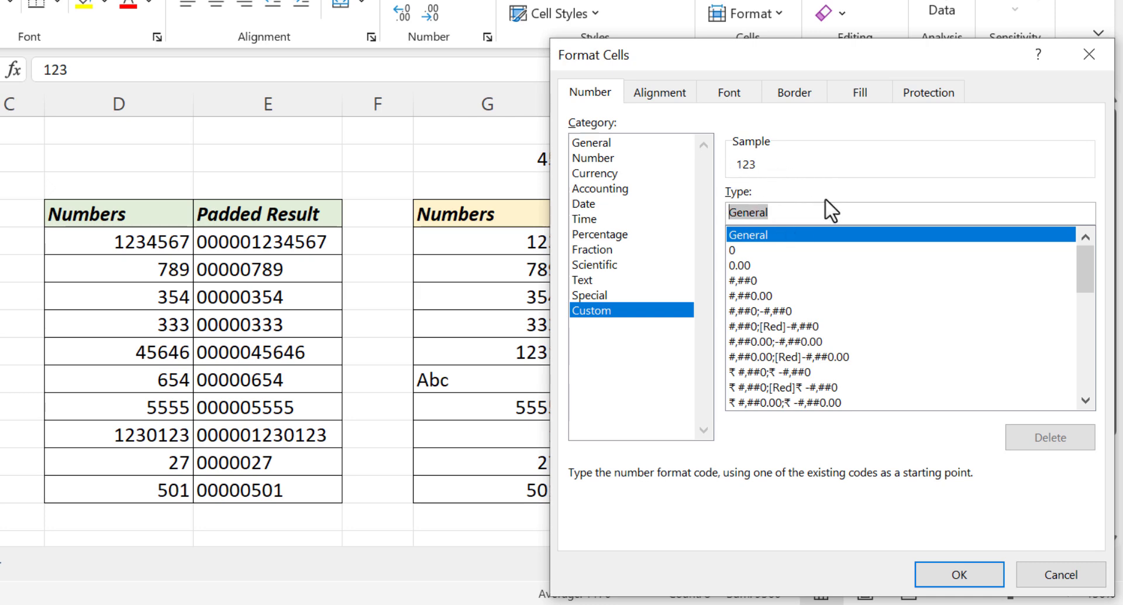
type("0000000")
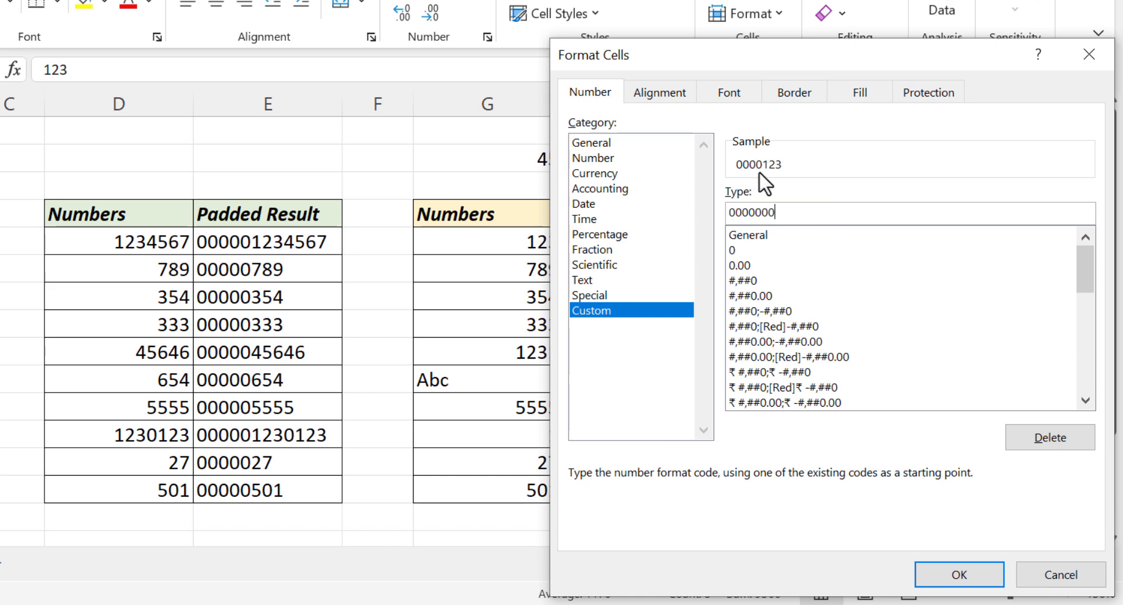
left_click(930, 563)
left_click(714, 378)
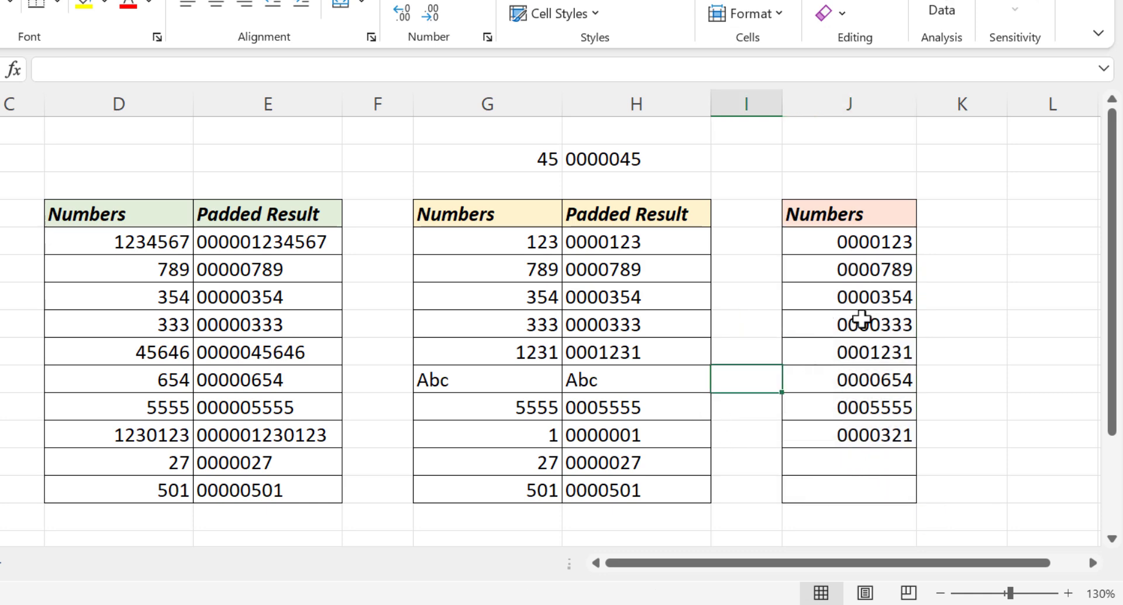
- Enter 34 in J13 and 4657 in J14, the empty cells of the custom-formatted Numbers column
left_click(842, 466)
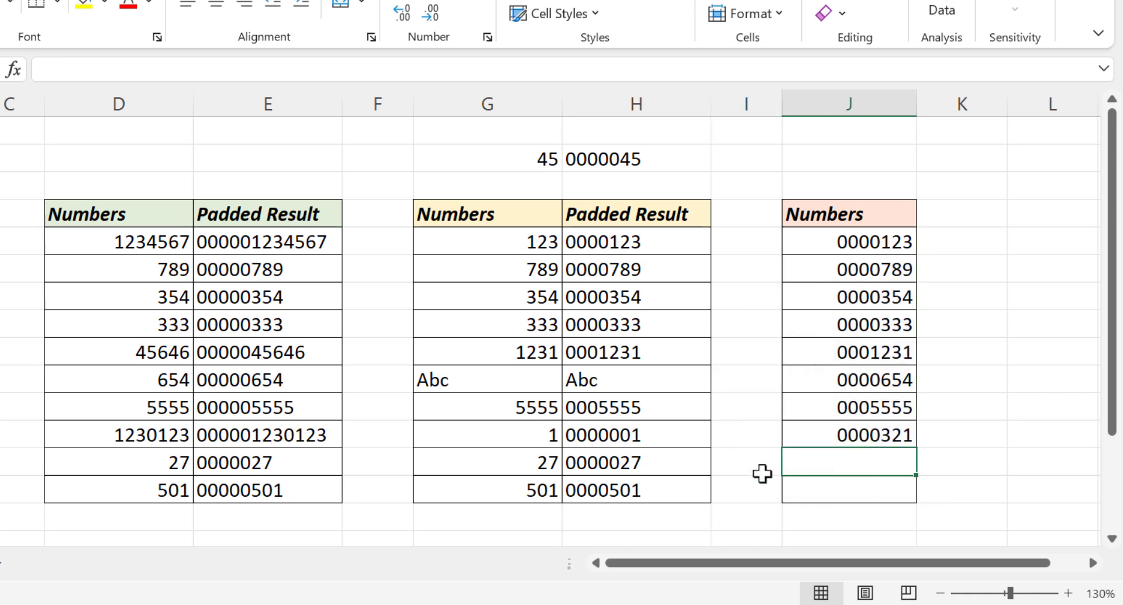
type("34")
key("Return")
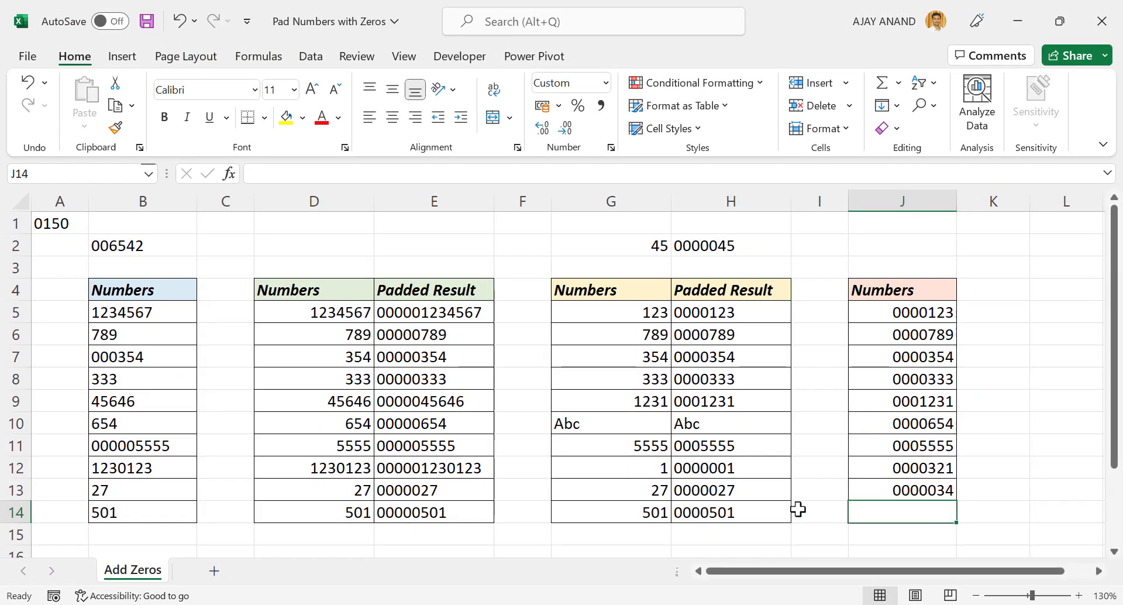
type("4657")
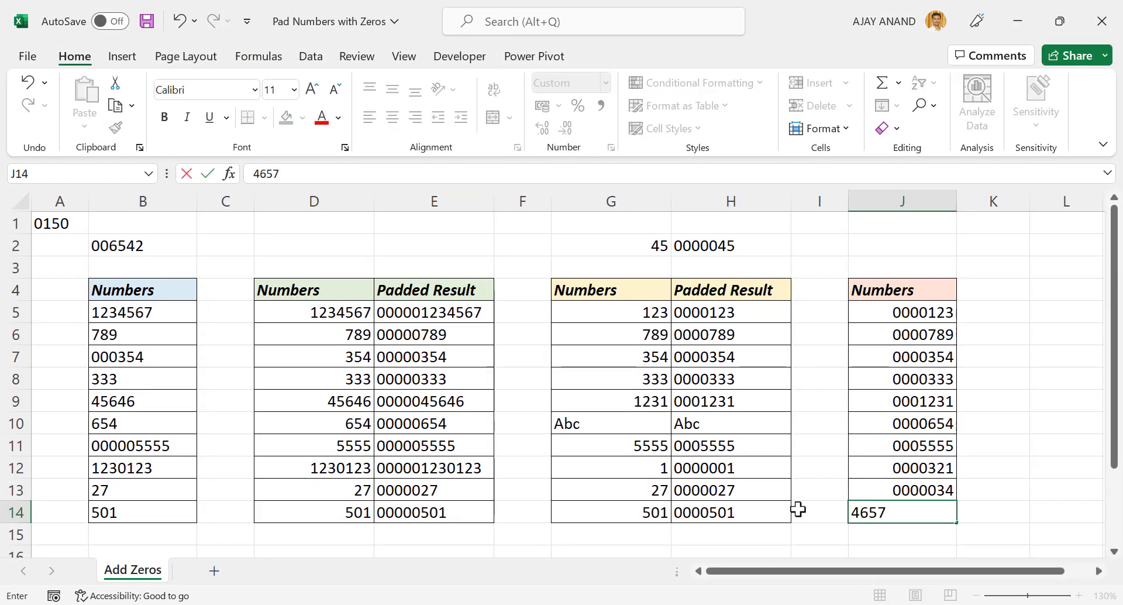
key("Return")
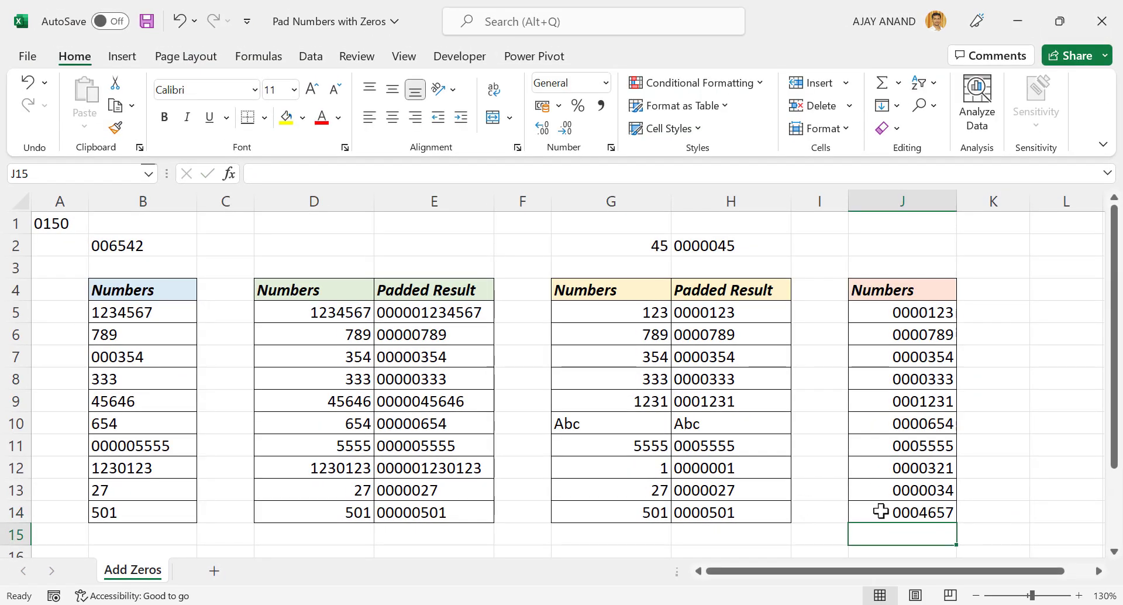